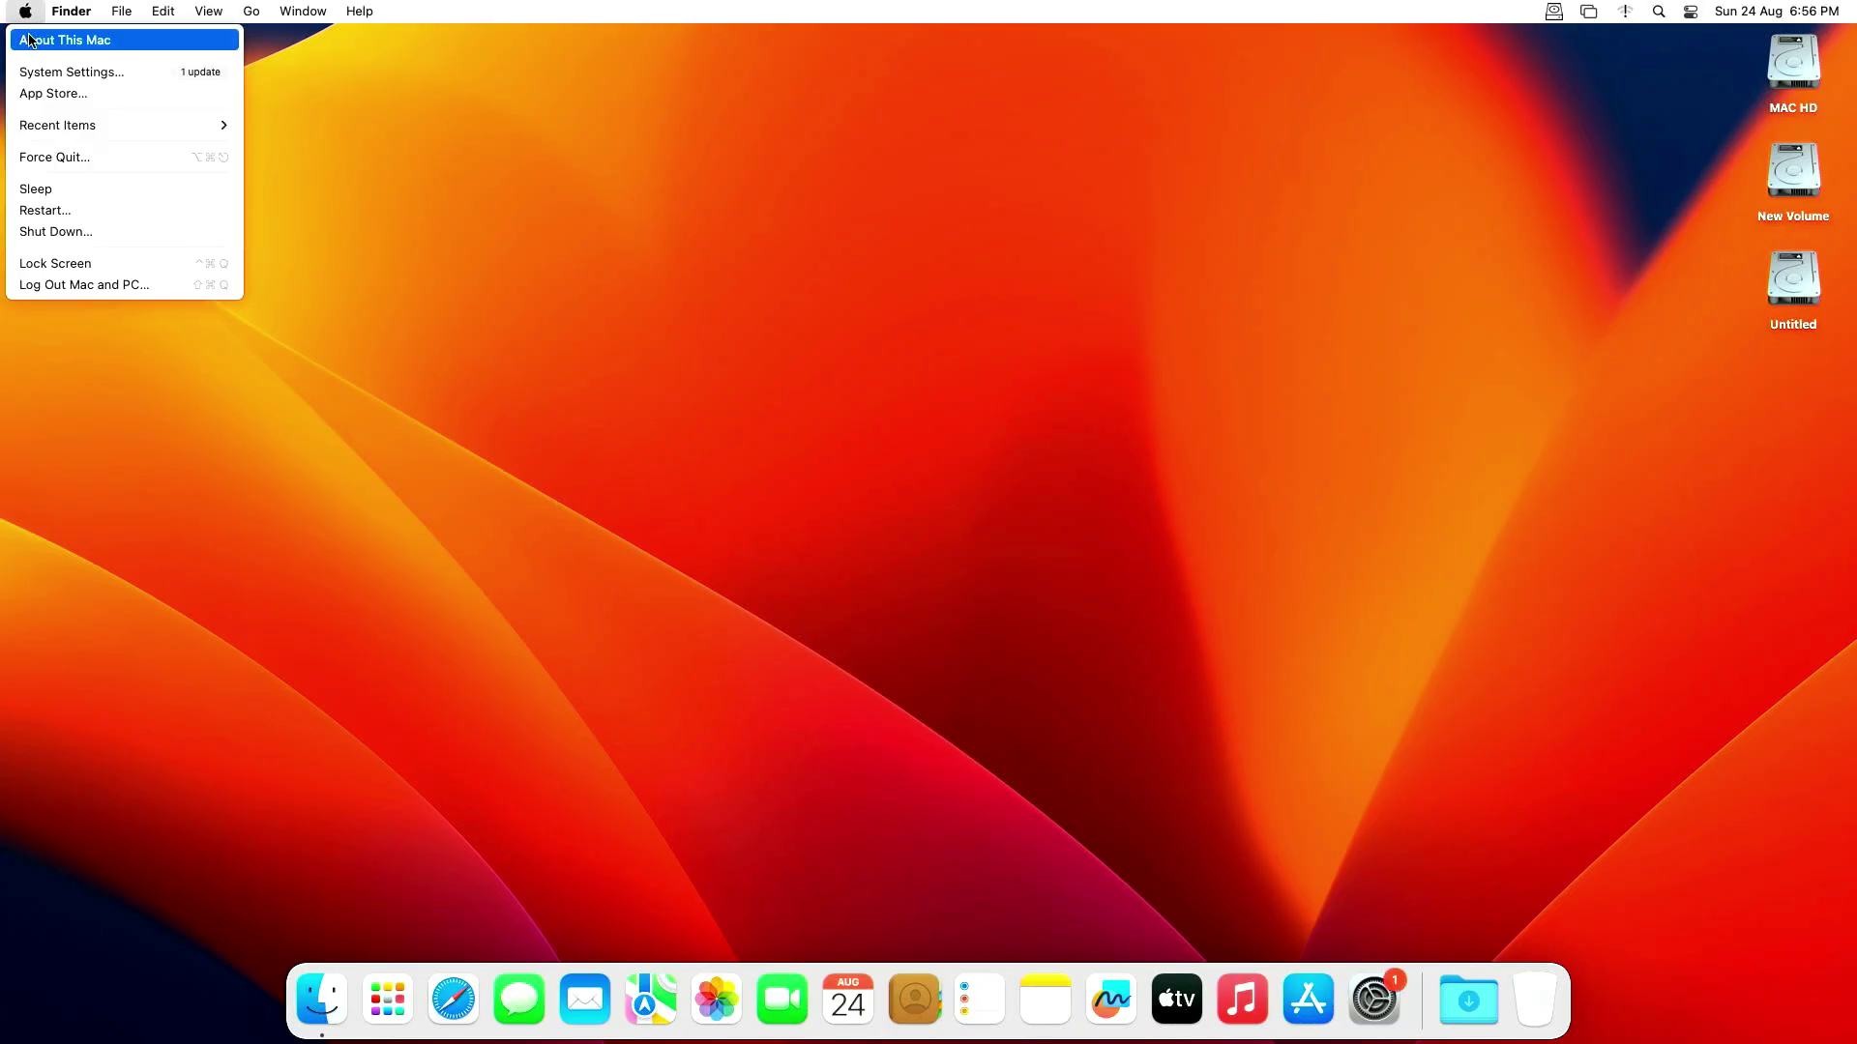
- Check About This Mac and System Report: the Intel HD Graphics 4600 shows only 7 MB
{"action": "left_click", "coordinate": [29, 39]}
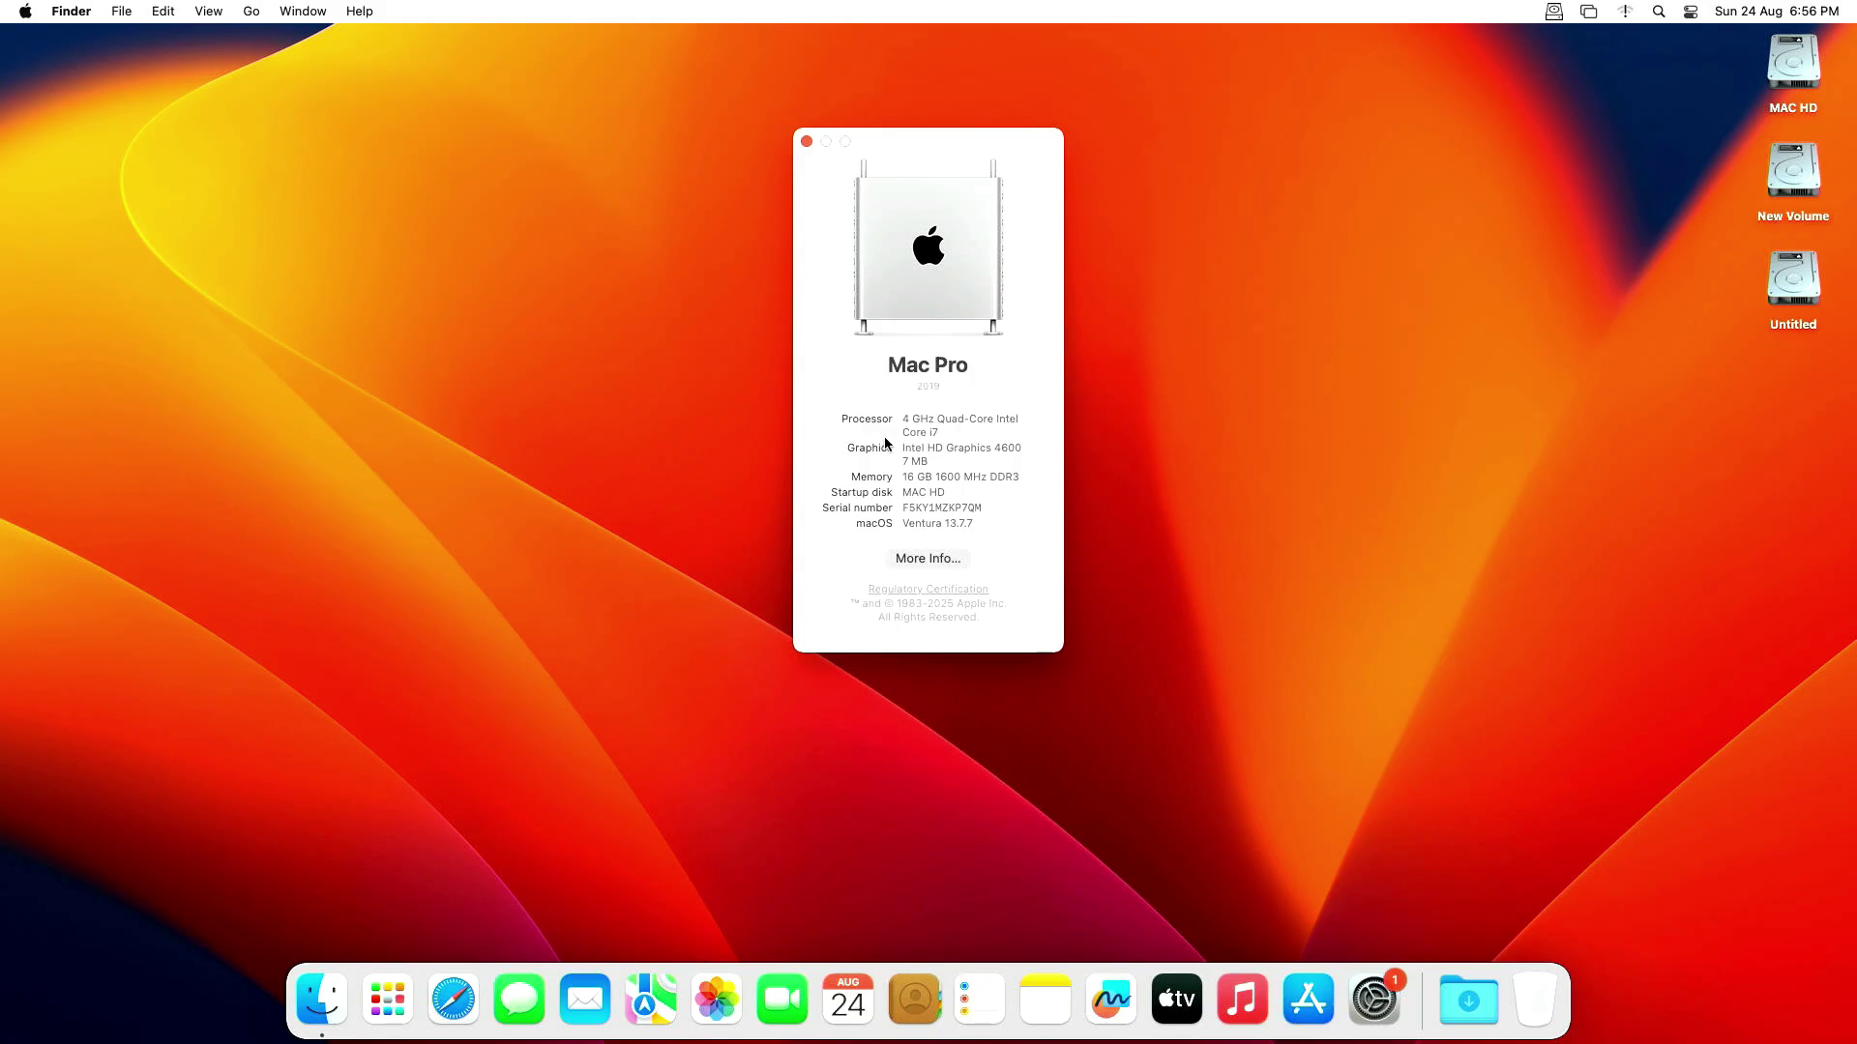
{"action": "left_click_drag", "start_coordinate": [901, 462], "coordinate": [949, 463]}
{"action": "left_click", "coordinate": [947, 559]}
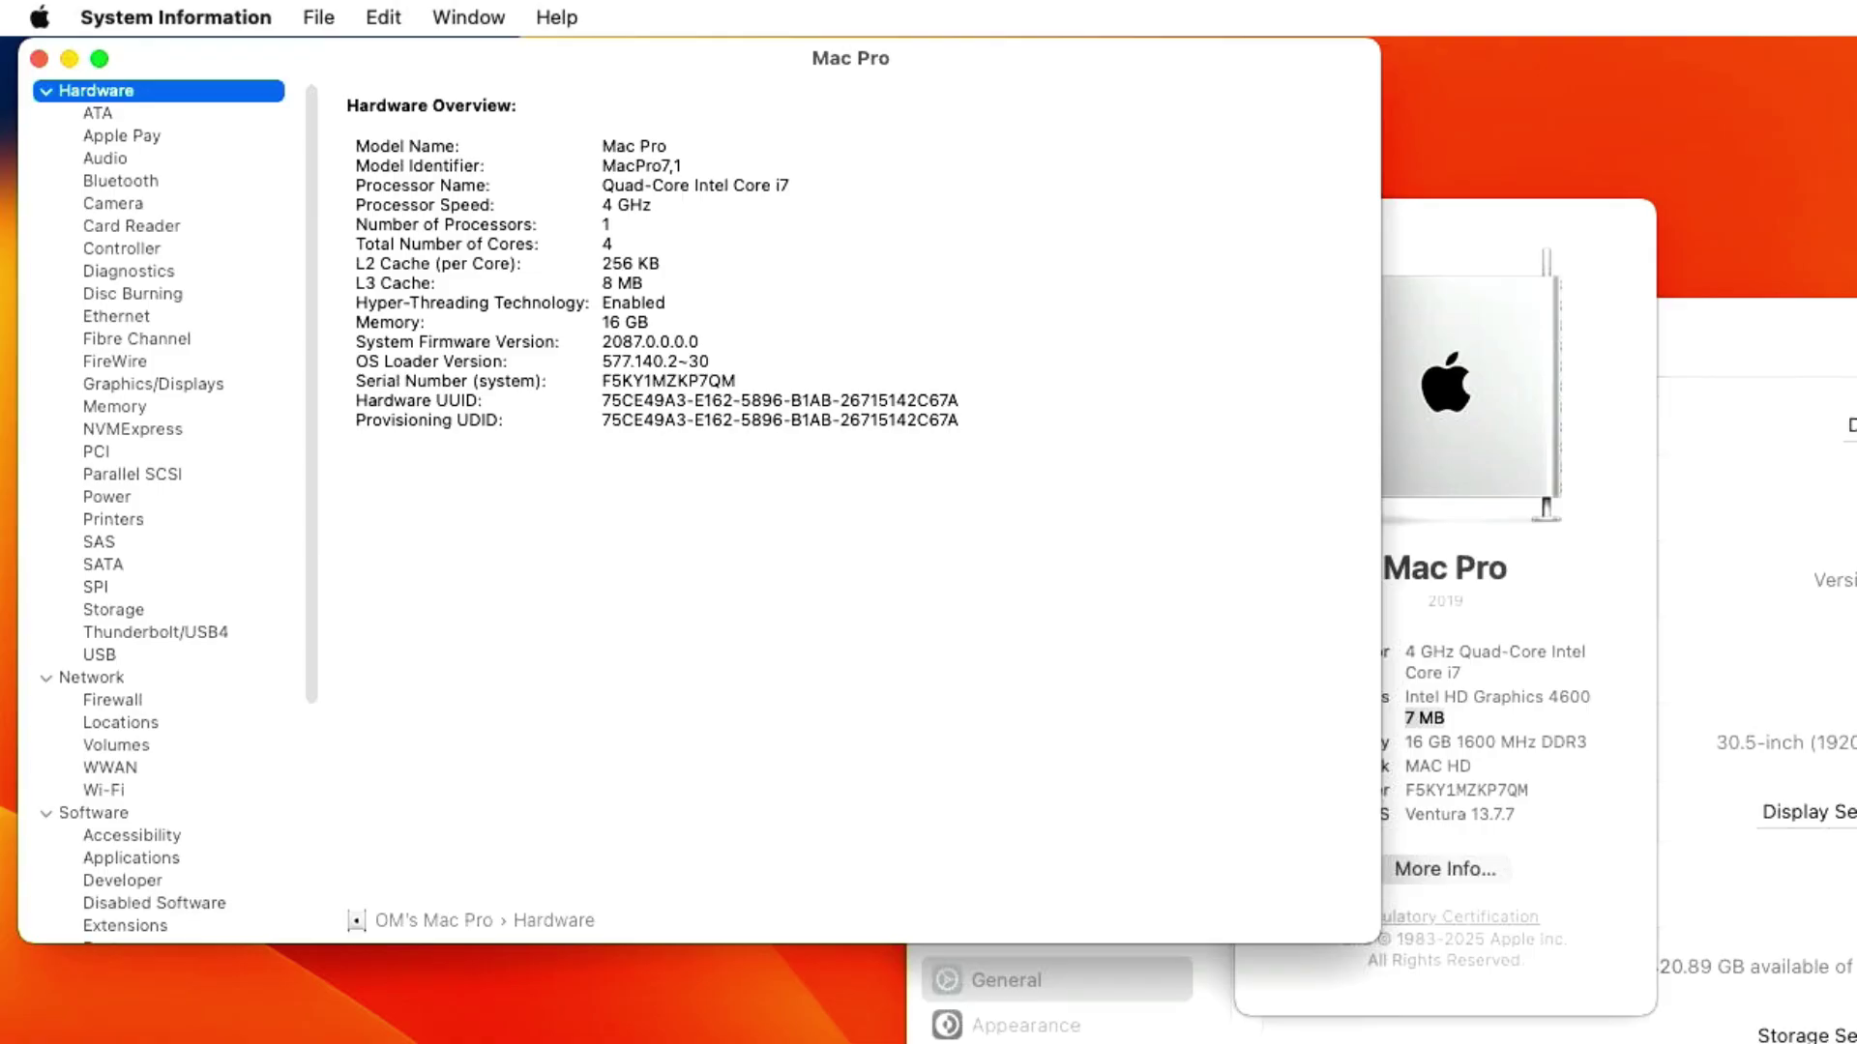
{"action": "left_click", "coordinate": [162, 385]}
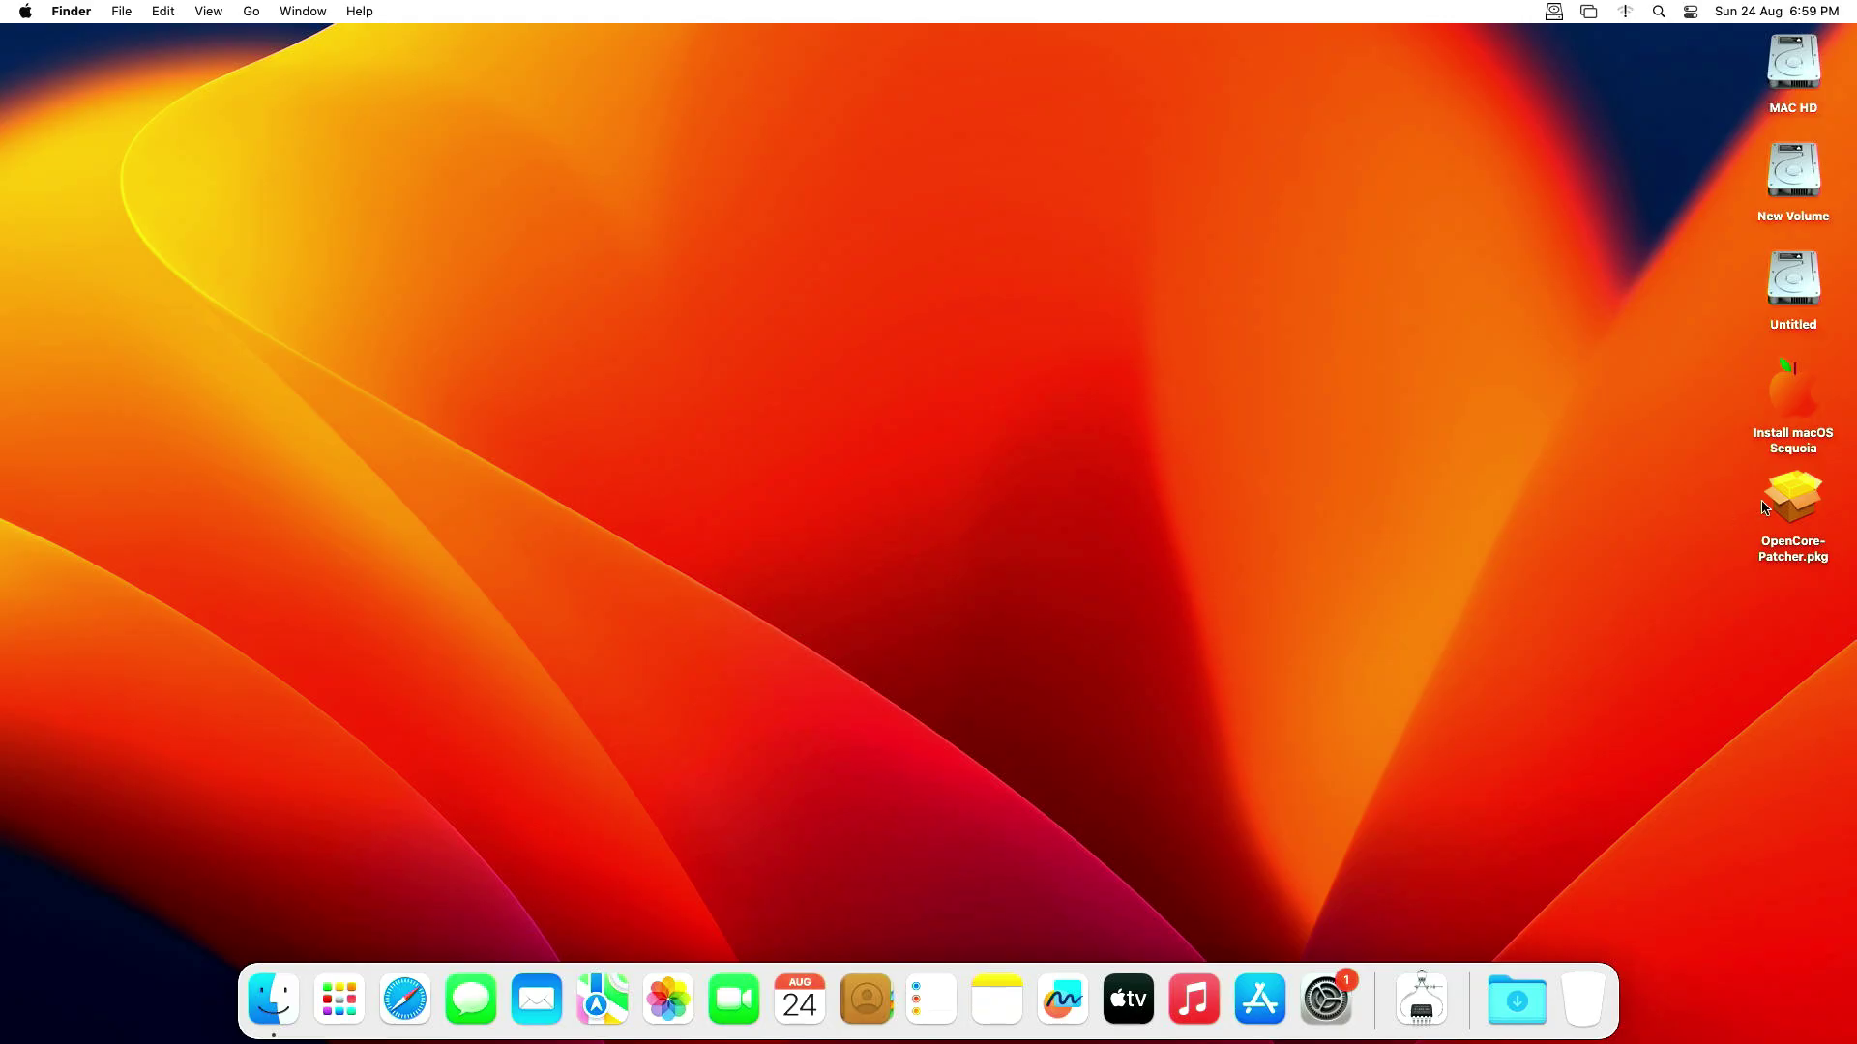
- Install OpenCore Legacy Patcher from OpenCore-Patcher.pkg, authorising with the admin password
{"action": "left_click", "coordinate": [1800, 499]}
{"action": "double_click", "coordinate": [1801, 500]}
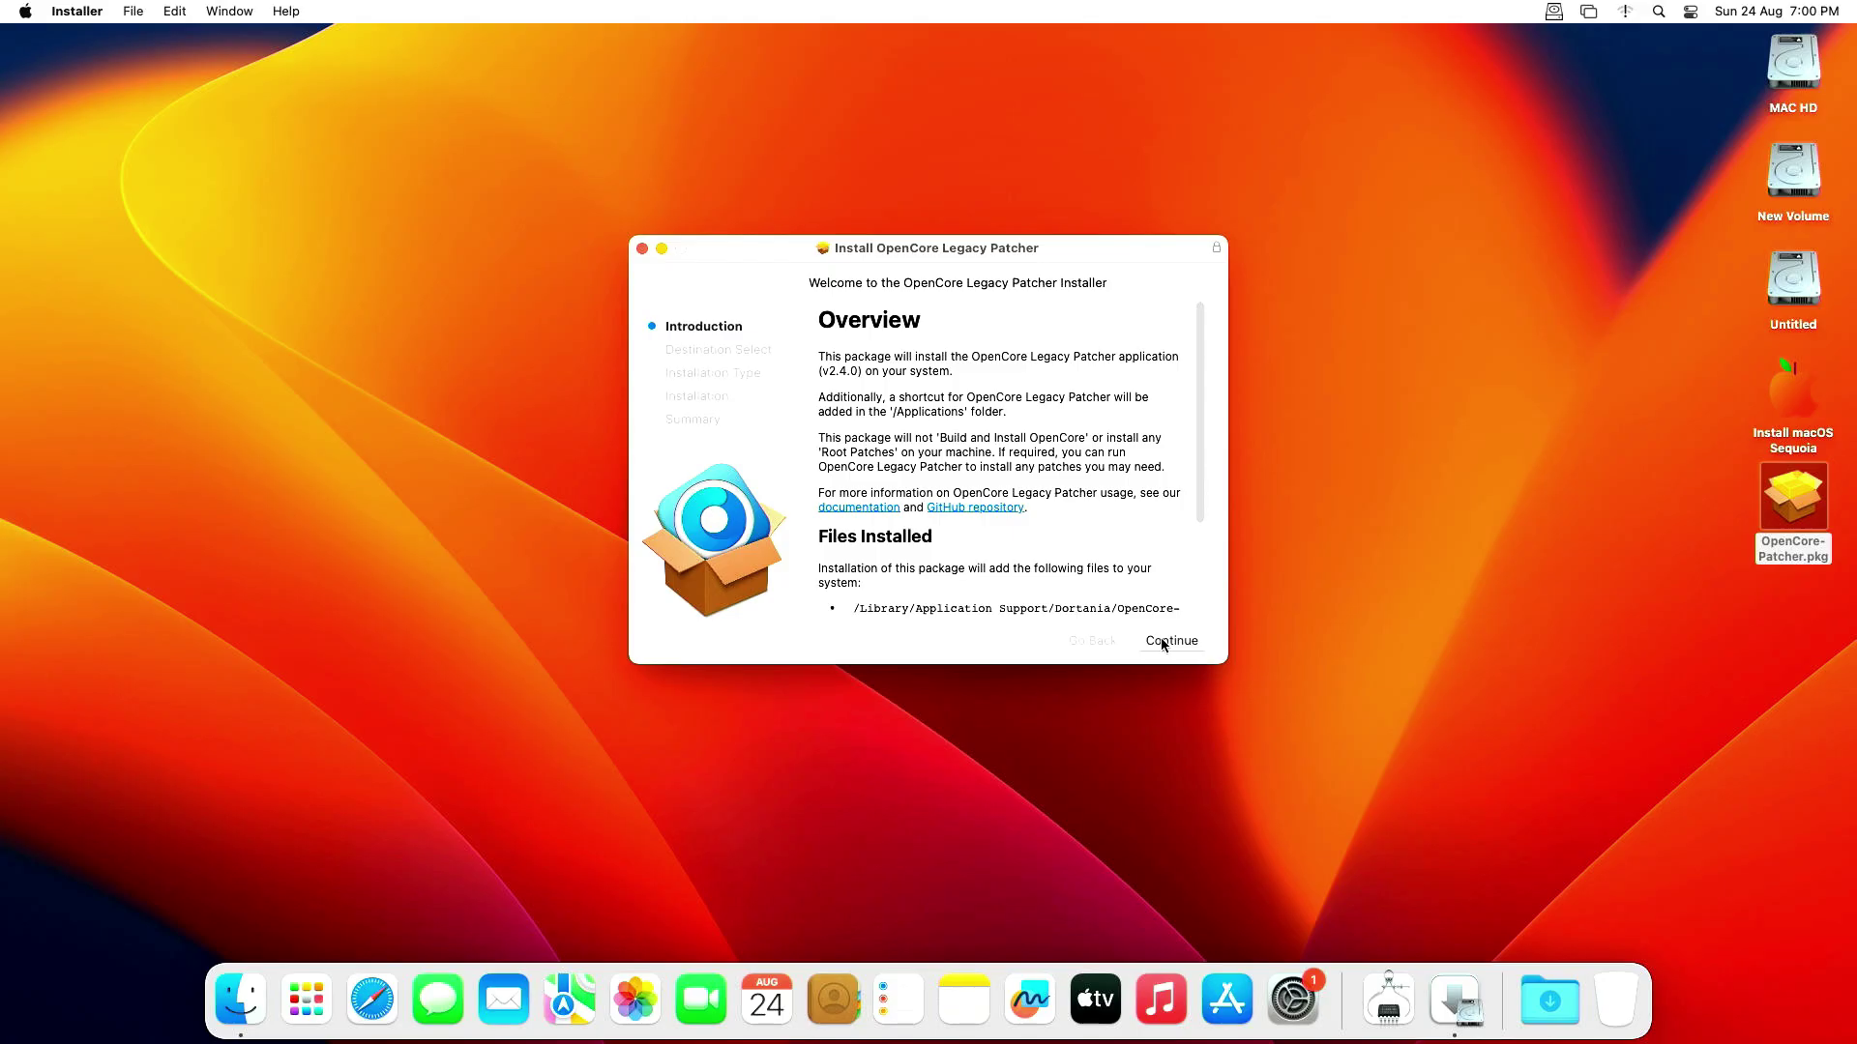
{"action": "left_click", "coordinate": [1171, 641]}
{"action": "left_click", "coordinate": [1172, 641]}
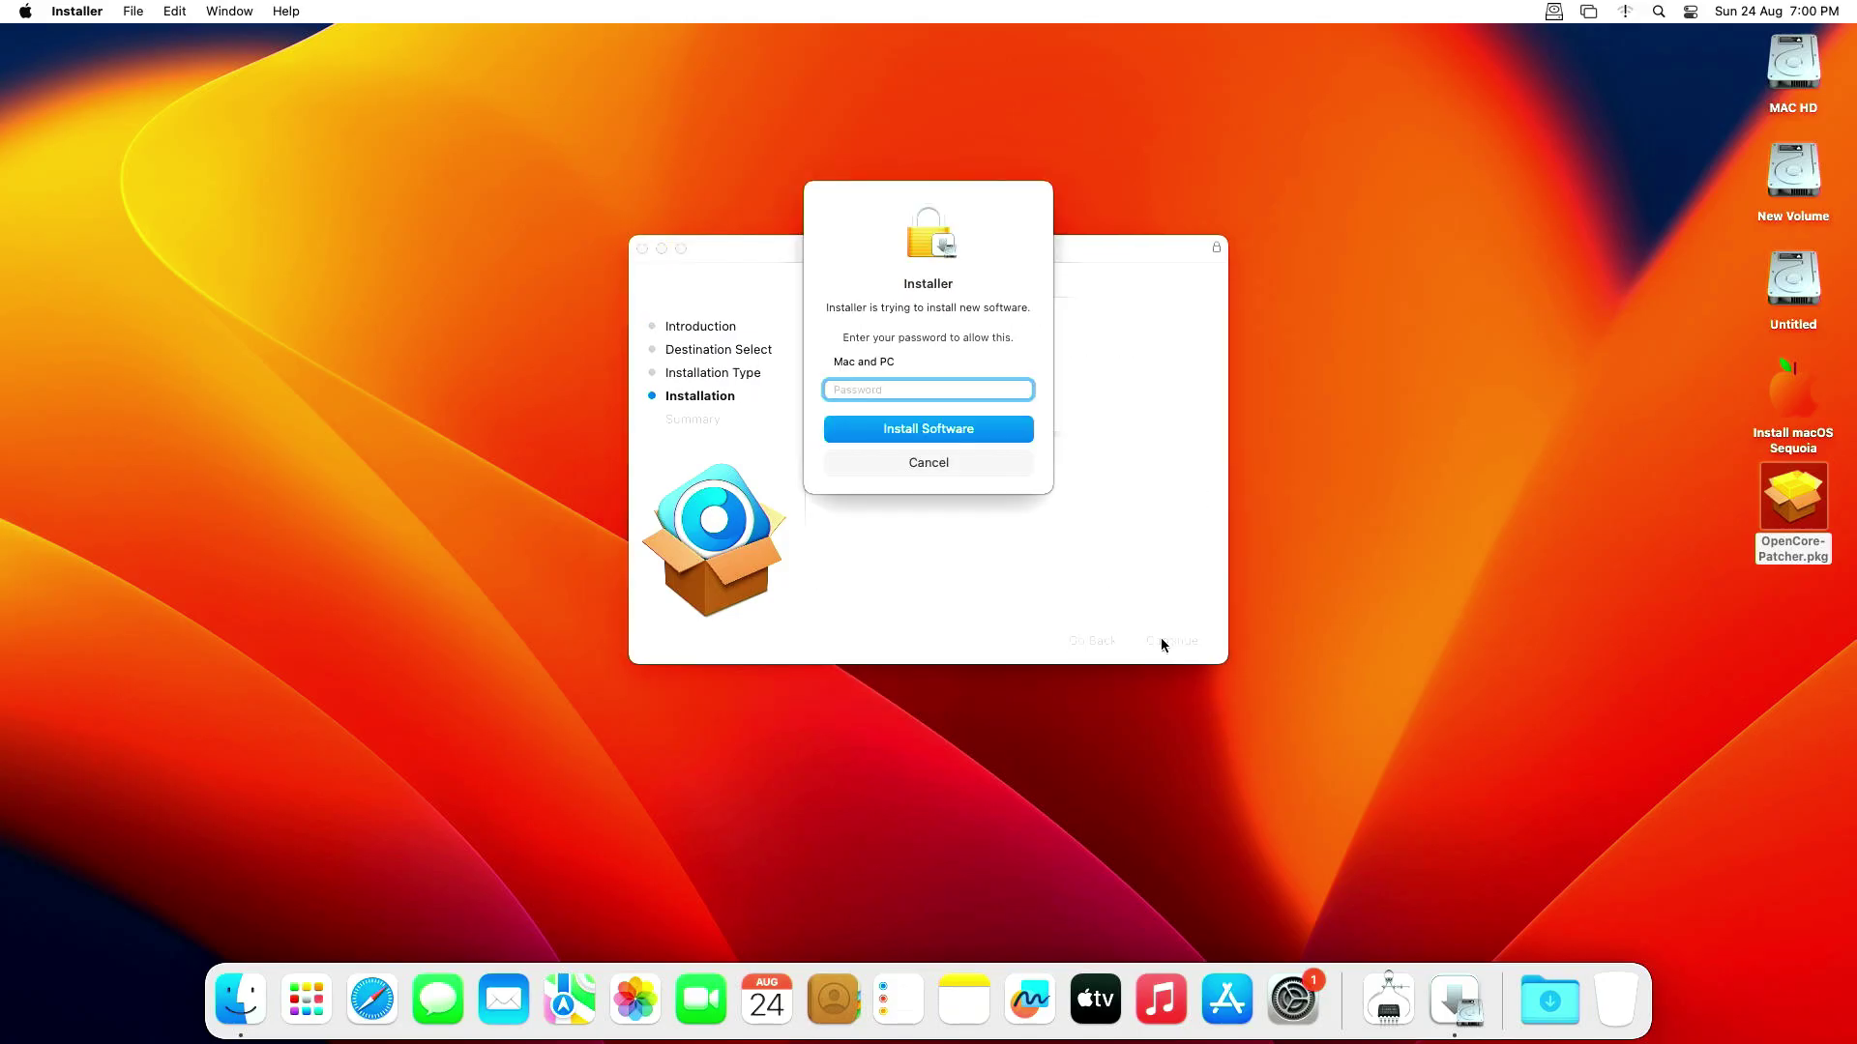
{"action": "type", "text": "••••"}
{"action": "key", "text": "Return"}
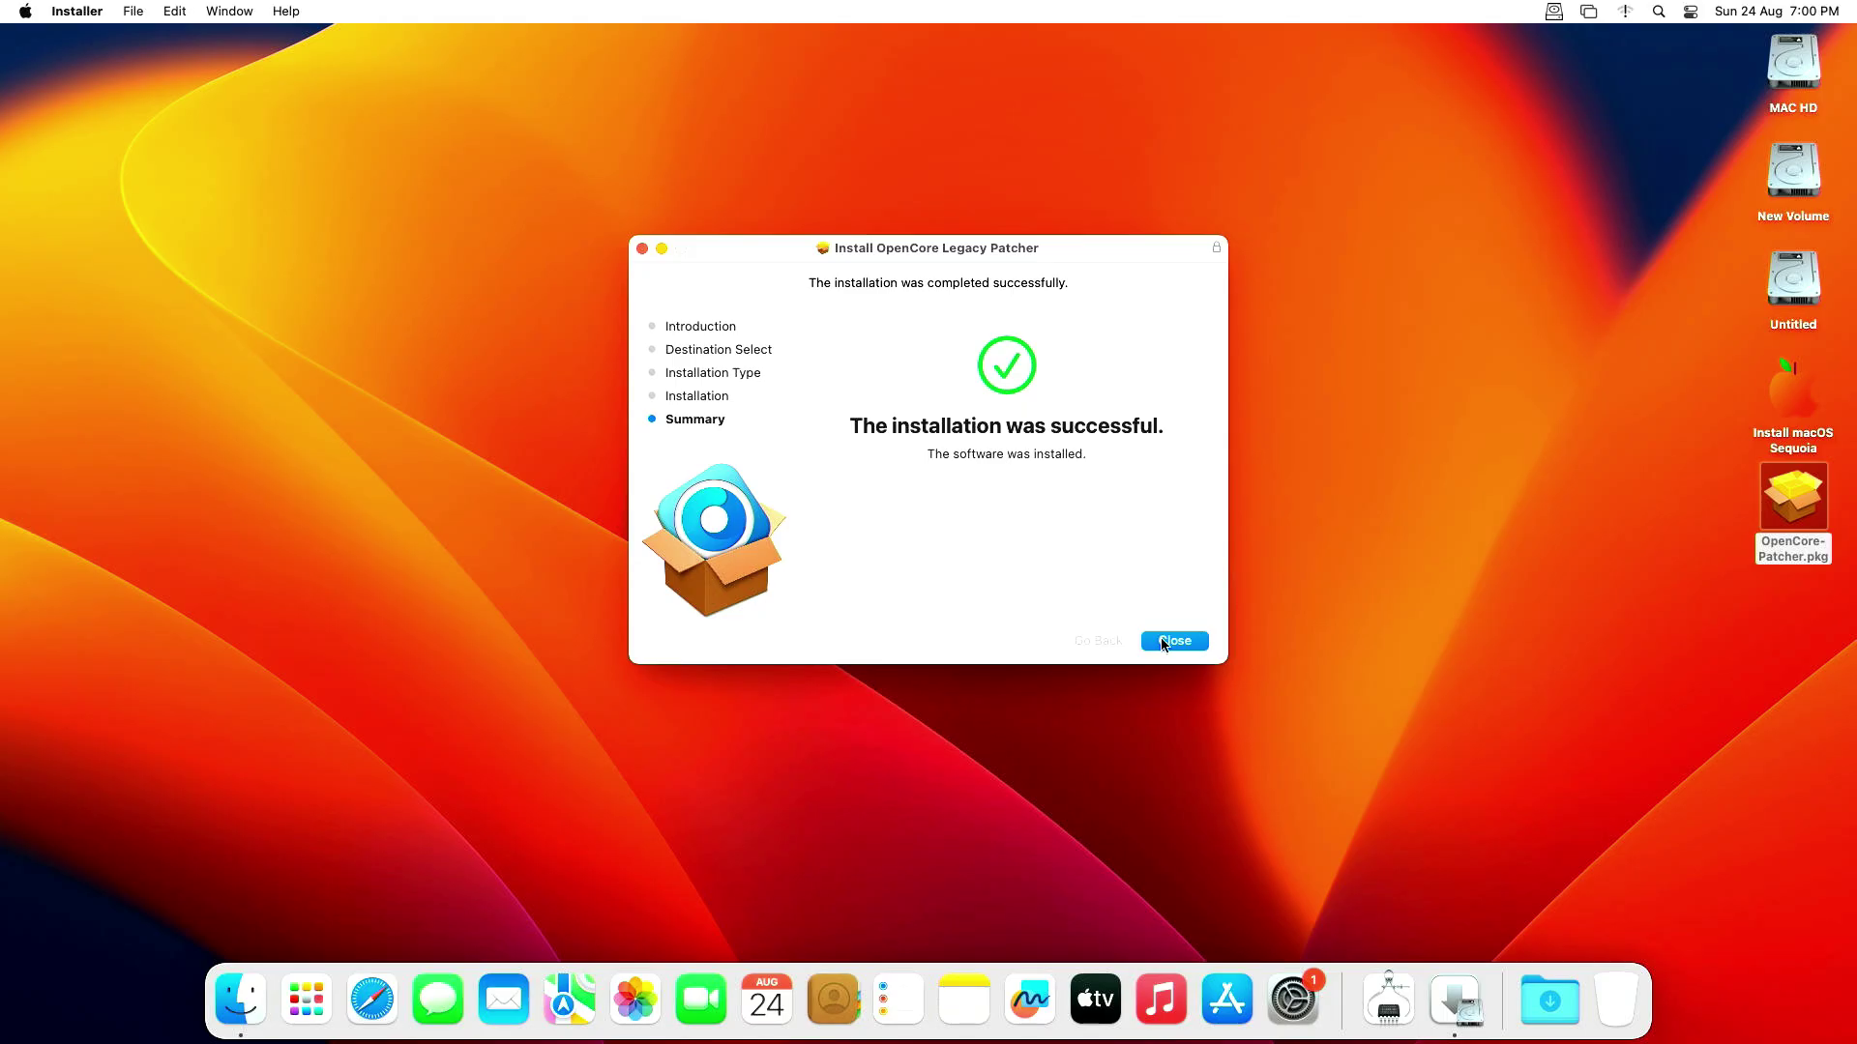
{"action": "left_click", "coordinate": [1174, 641]}
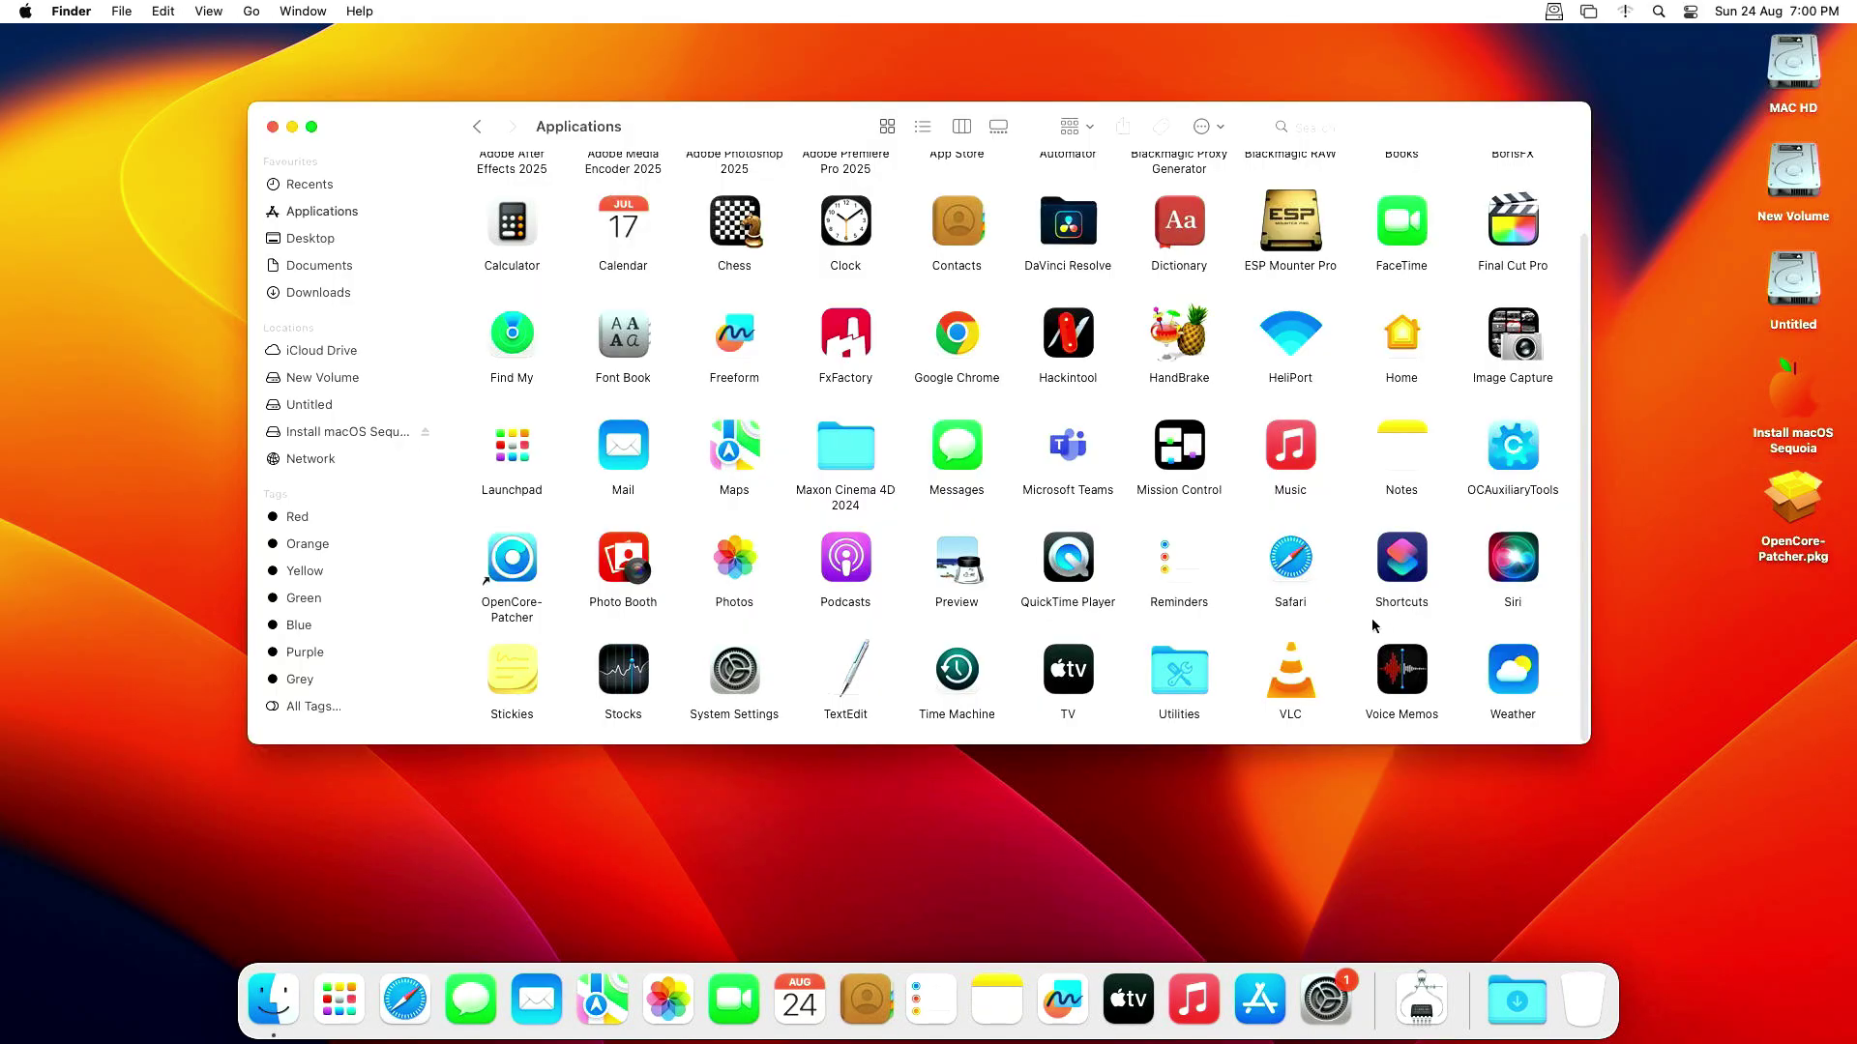
- Launch OpenCore Legacy Patcher and view Post-Install Root Patch, where AMFI blocks the Haswell graphics patch
{"action": "double_click", "coordinate": [522, 572]}
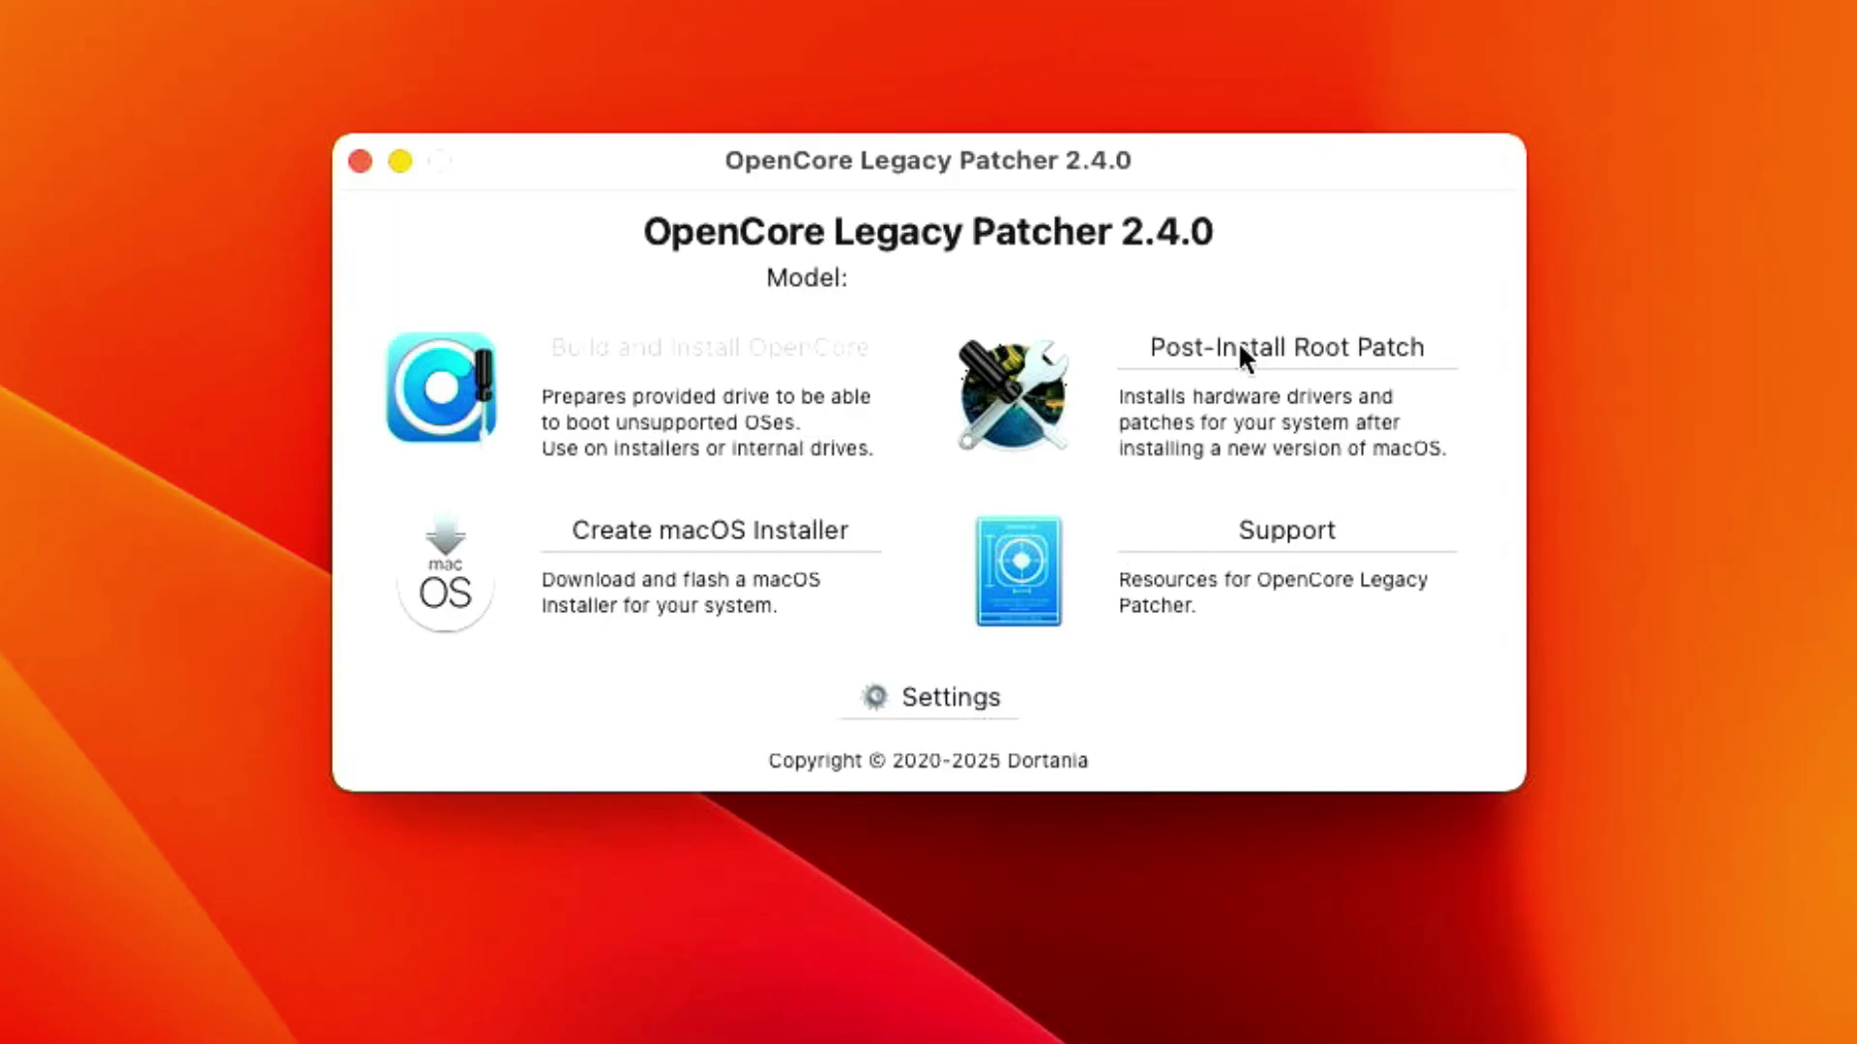
{"action": "left_click", "coordinate": [1240, 346]}
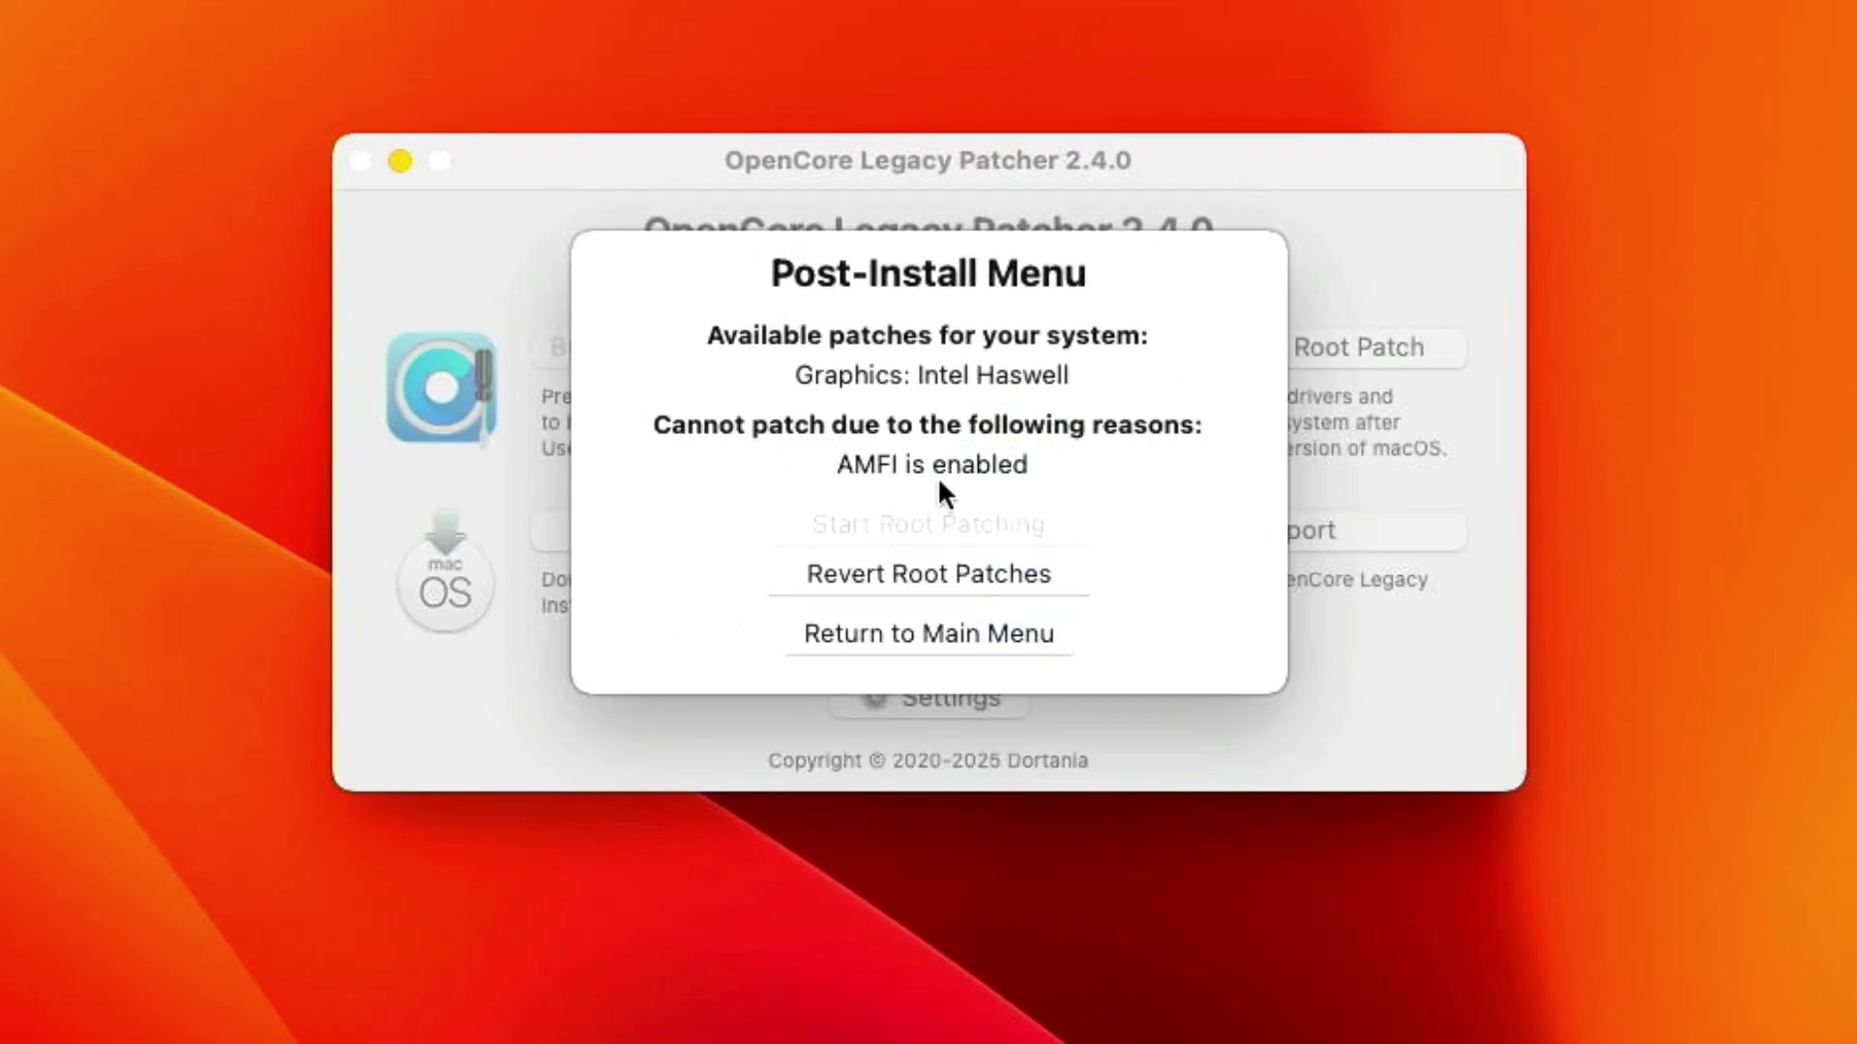
- Close the patcher and mount the disk1s1 EFI partition with ESP Mounter Pro
{"action": "left_click", "coordinate": [941, 635]}
{"action": "left_click", "coordinate": [358, 162]}
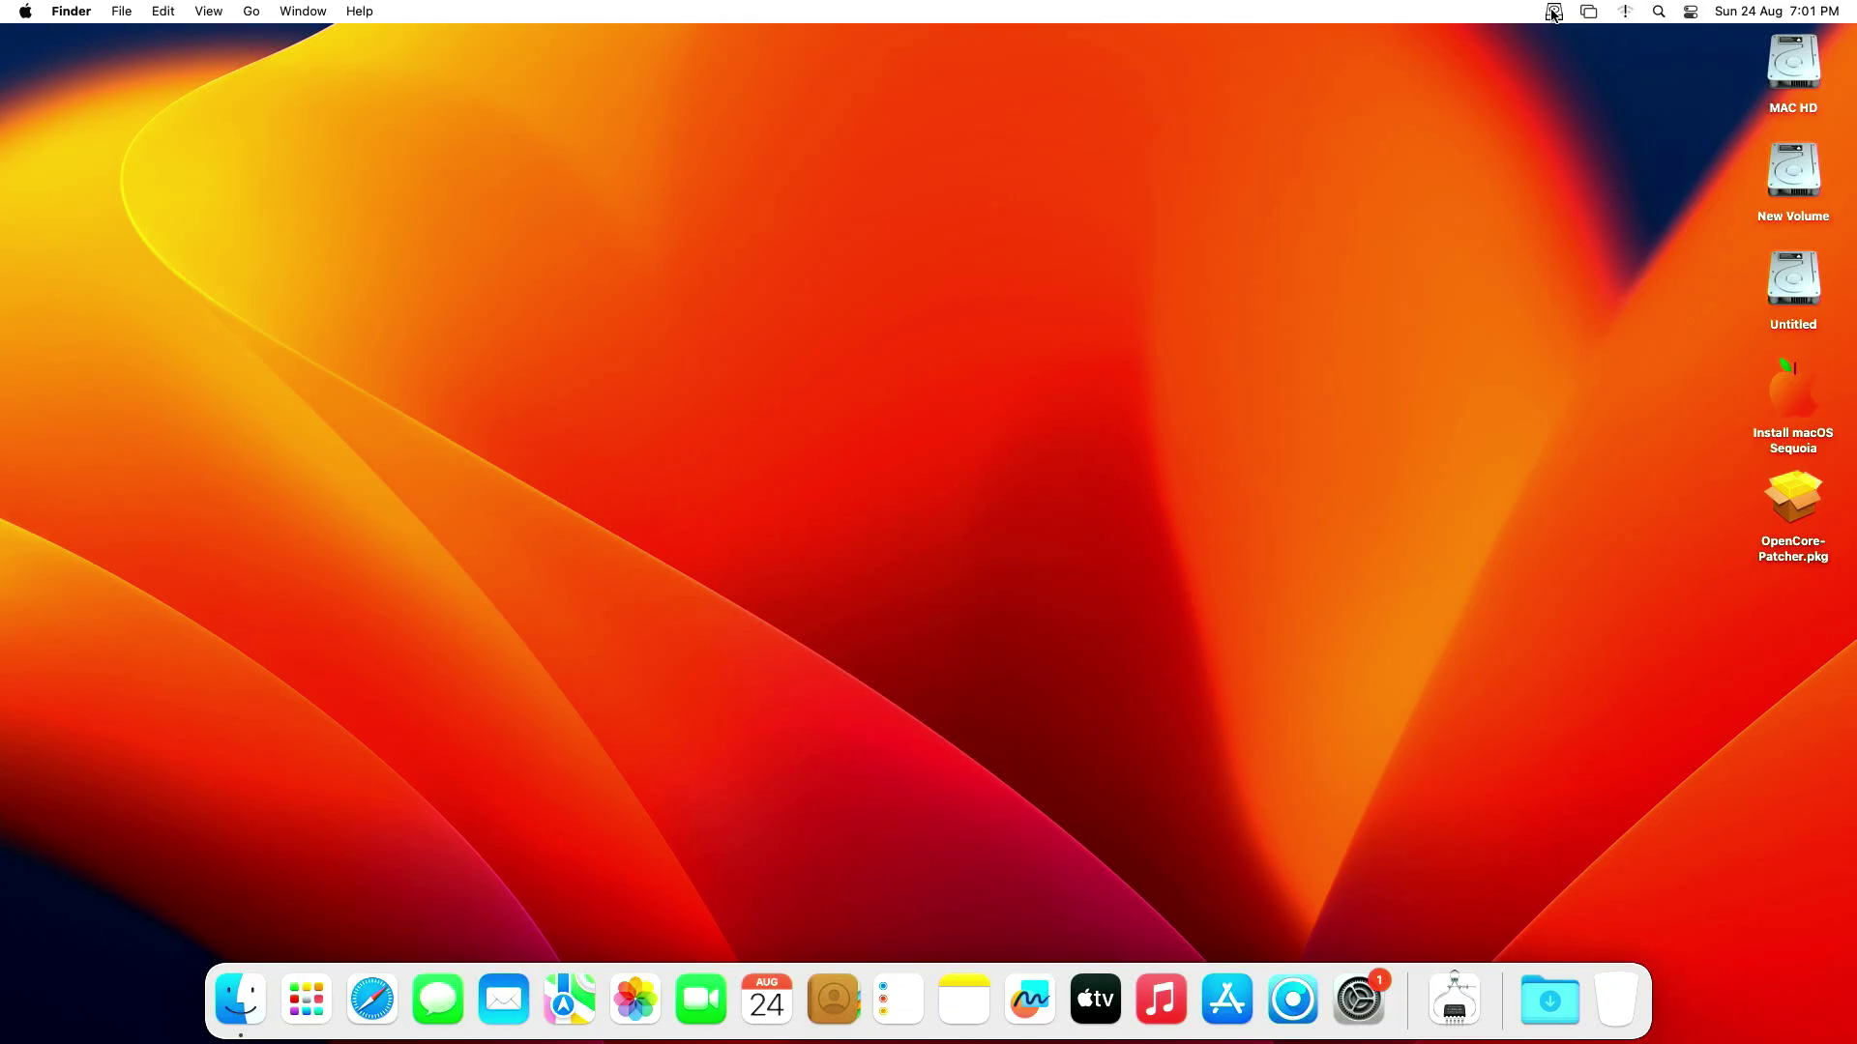
{"action": "left_click", "coordinate": [1553, 12]}
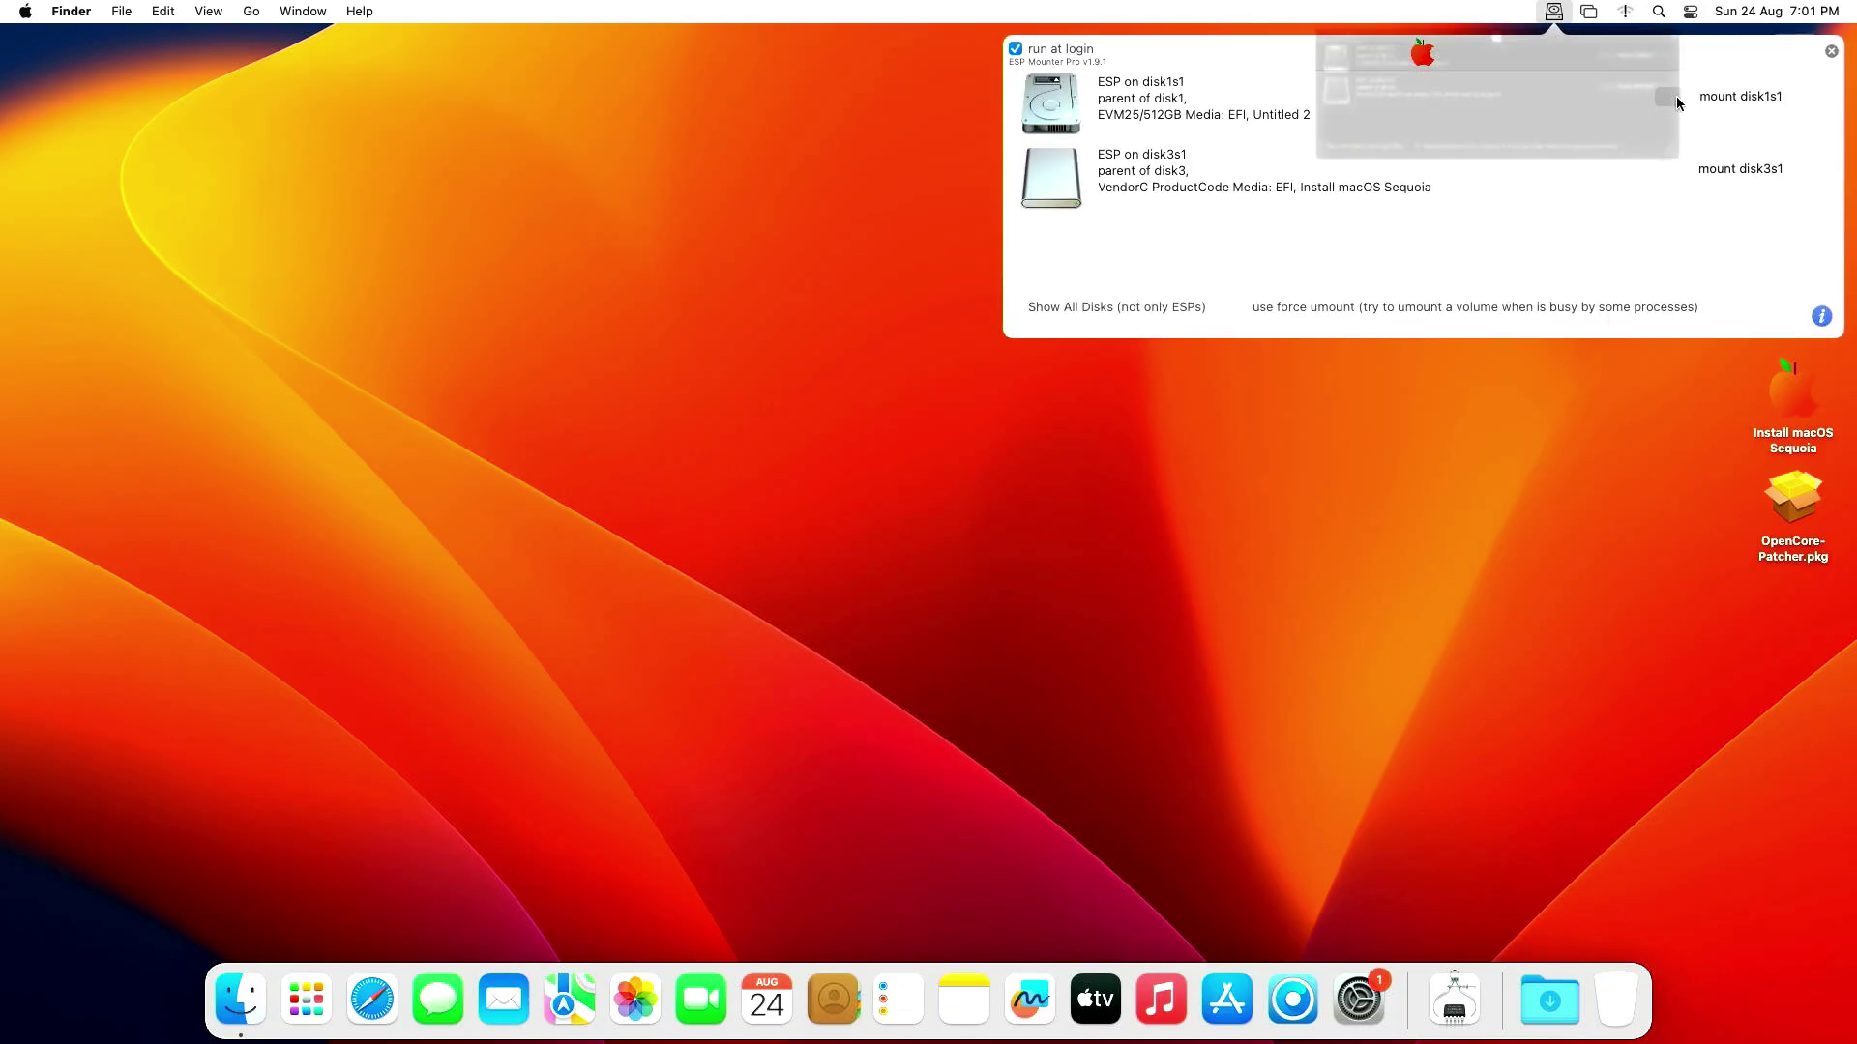
{"action": "left_click", "coordinate": [1716, 101]}
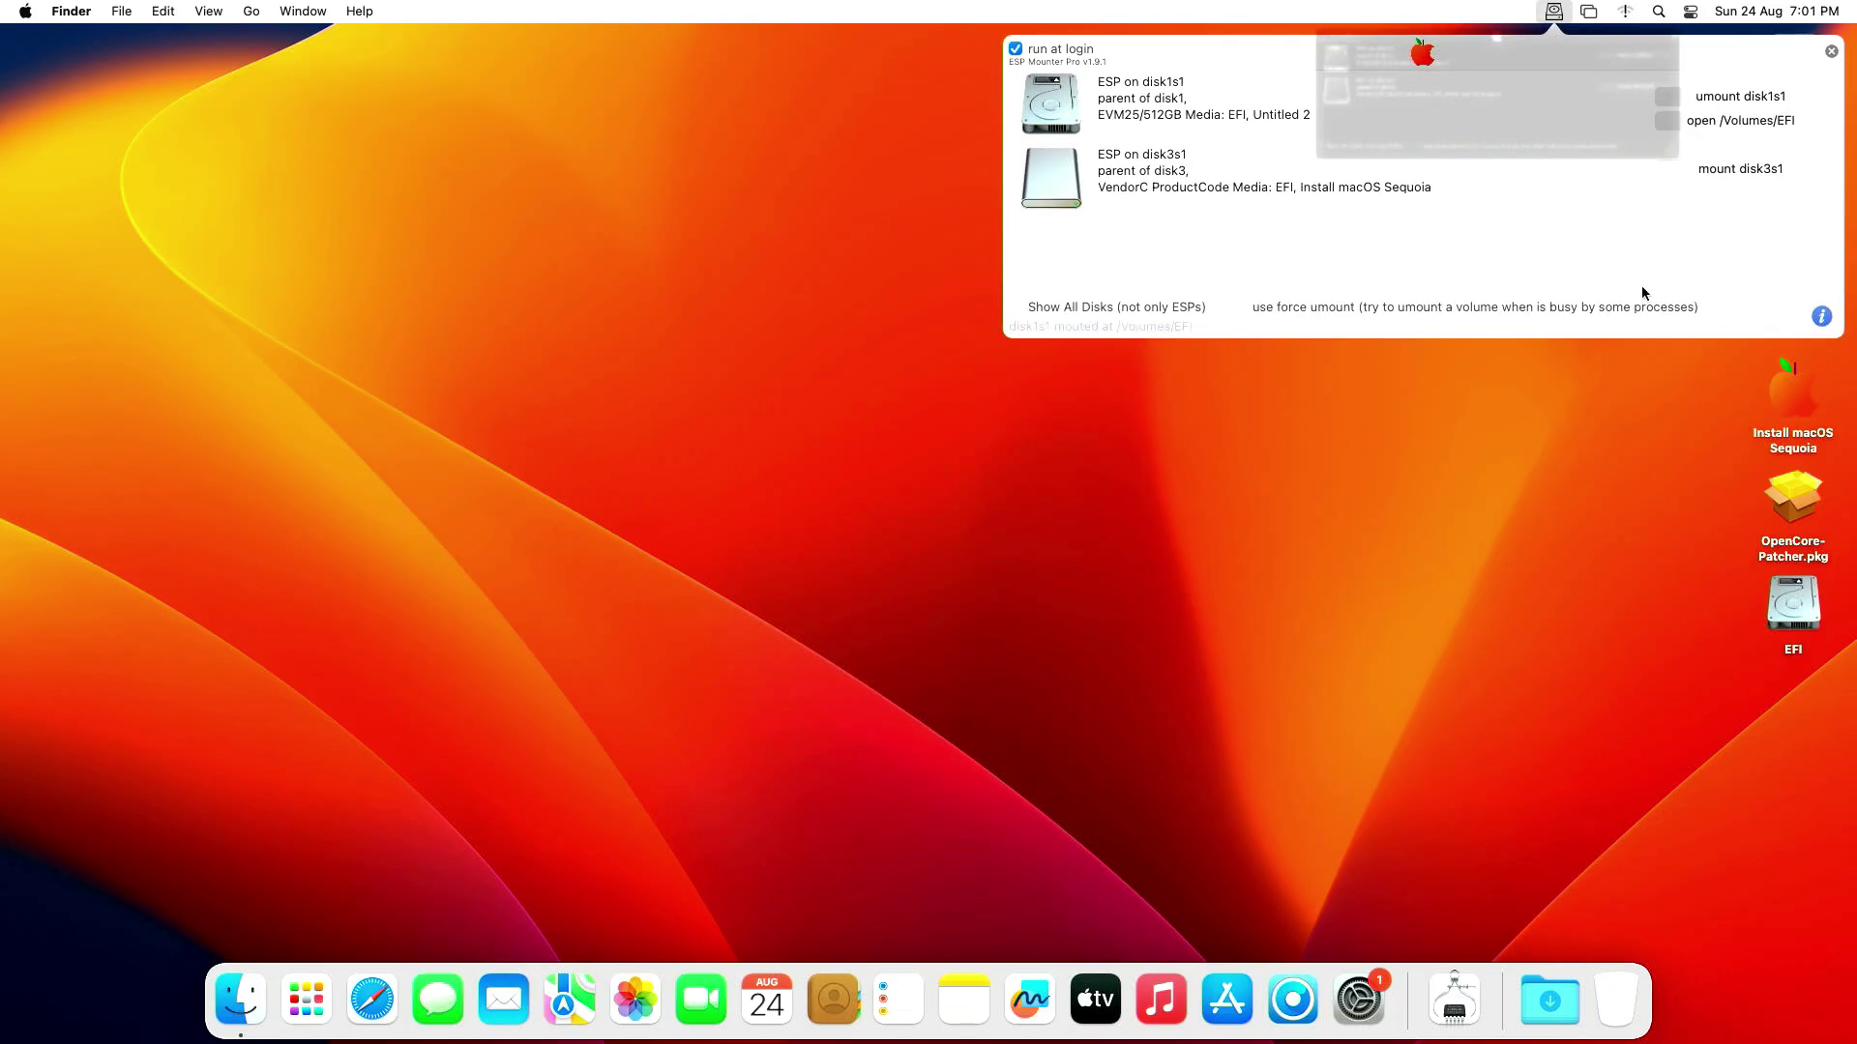
{"action": "left_click", "coordinate": [1592, 479]}
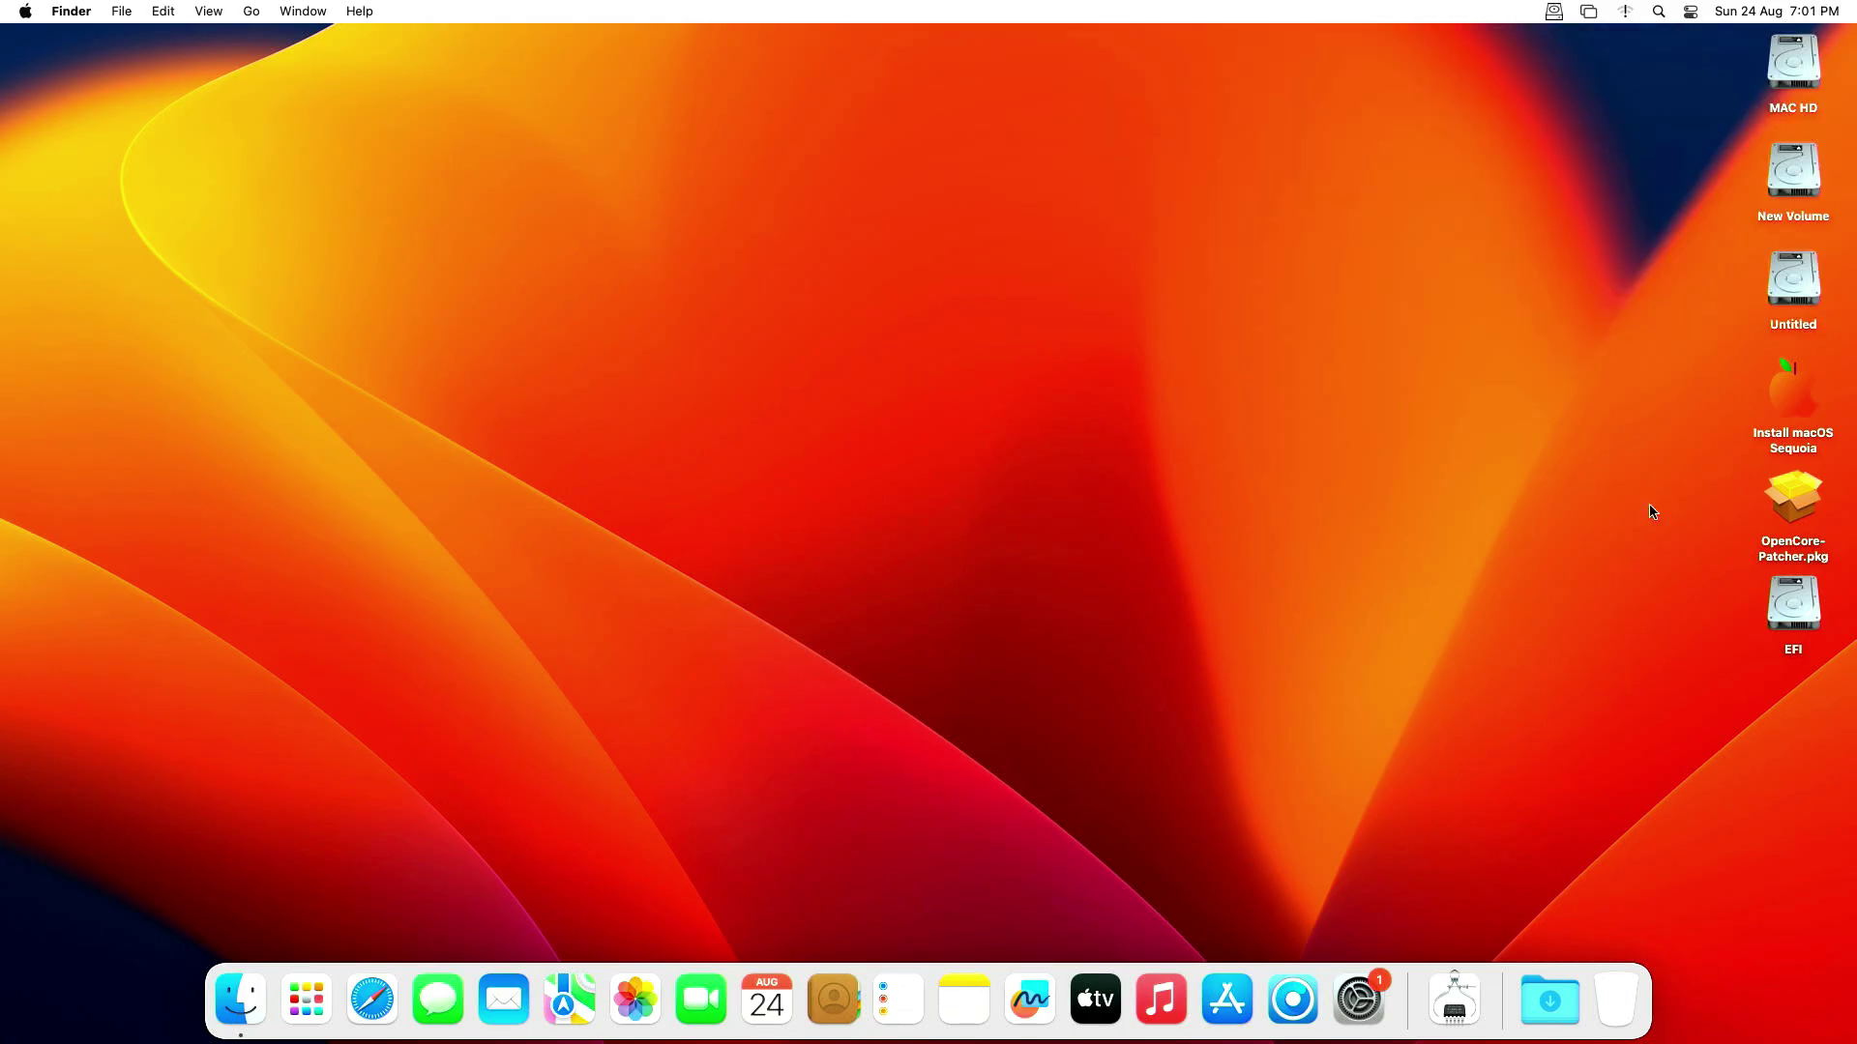
- Browse the mounted EFI volume to EFI/OC and bring up config.plist's context menu
{"action": "double_click", "coordinate": [1787, 604]}
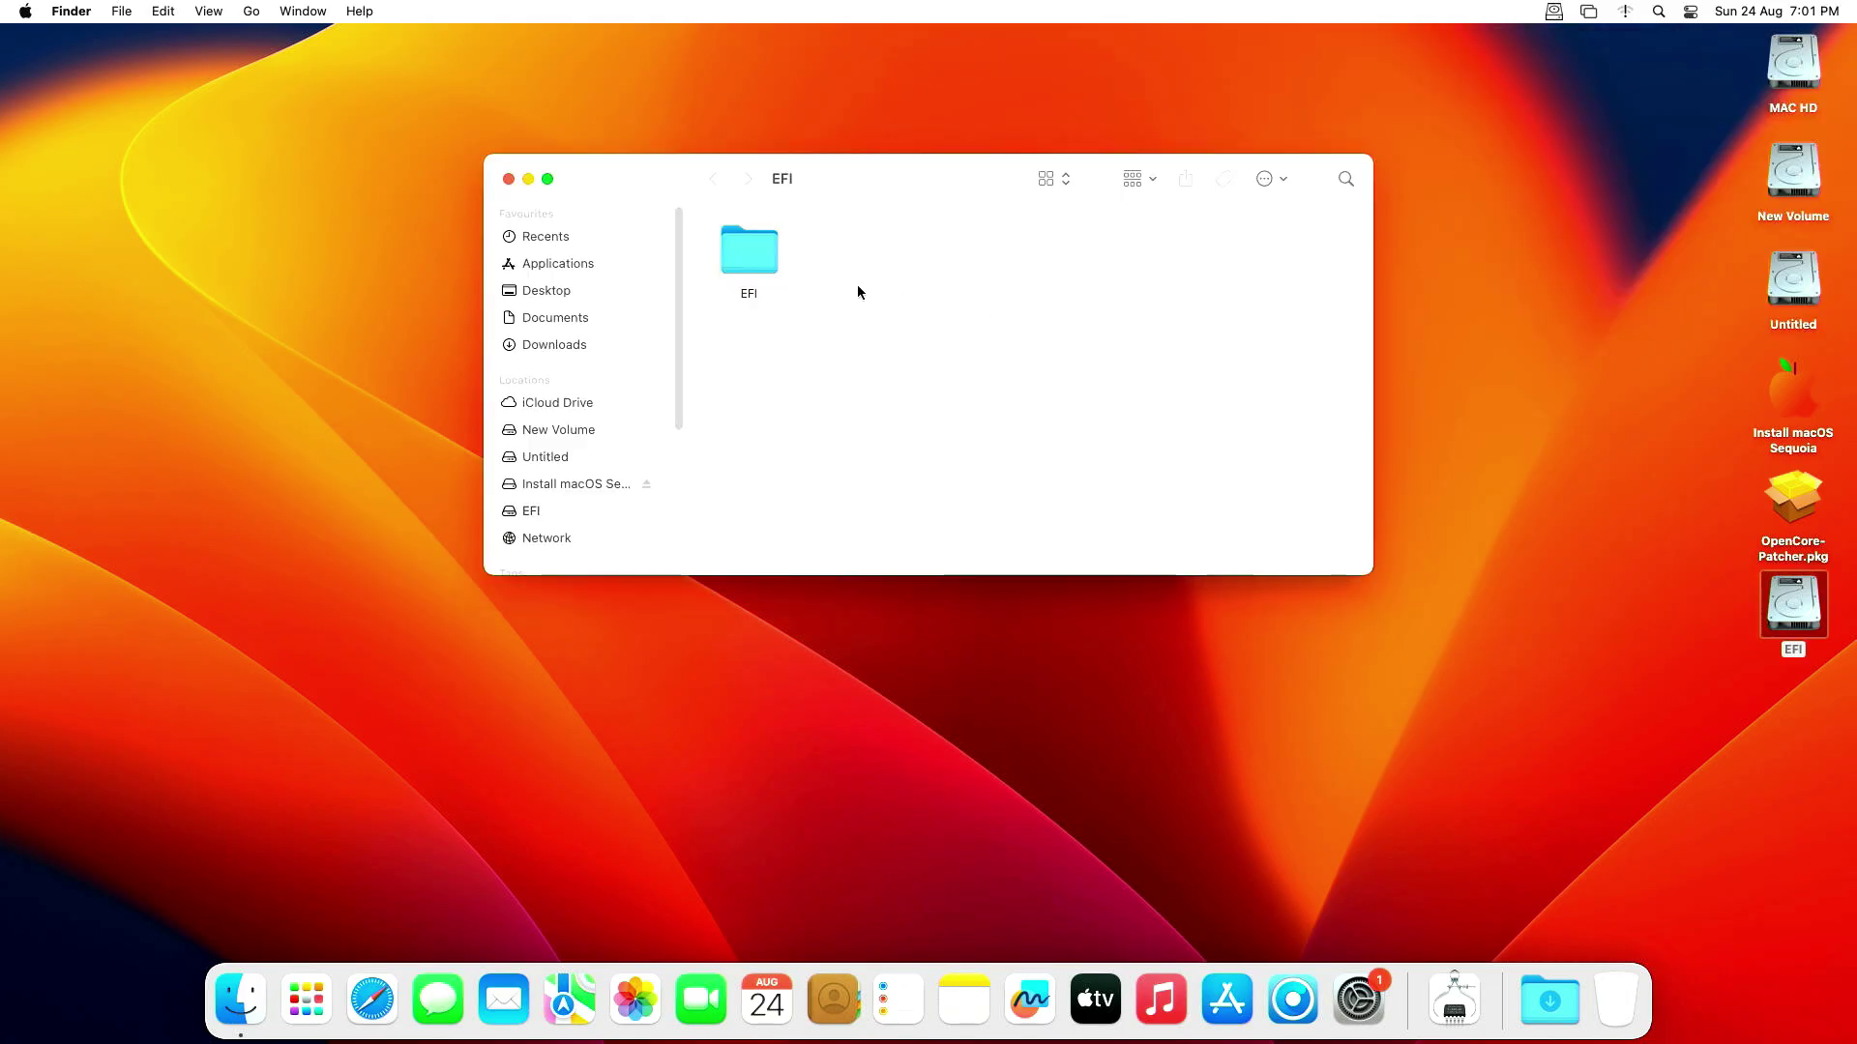
{"action": "double_click", "coordinate": [751, 254]}
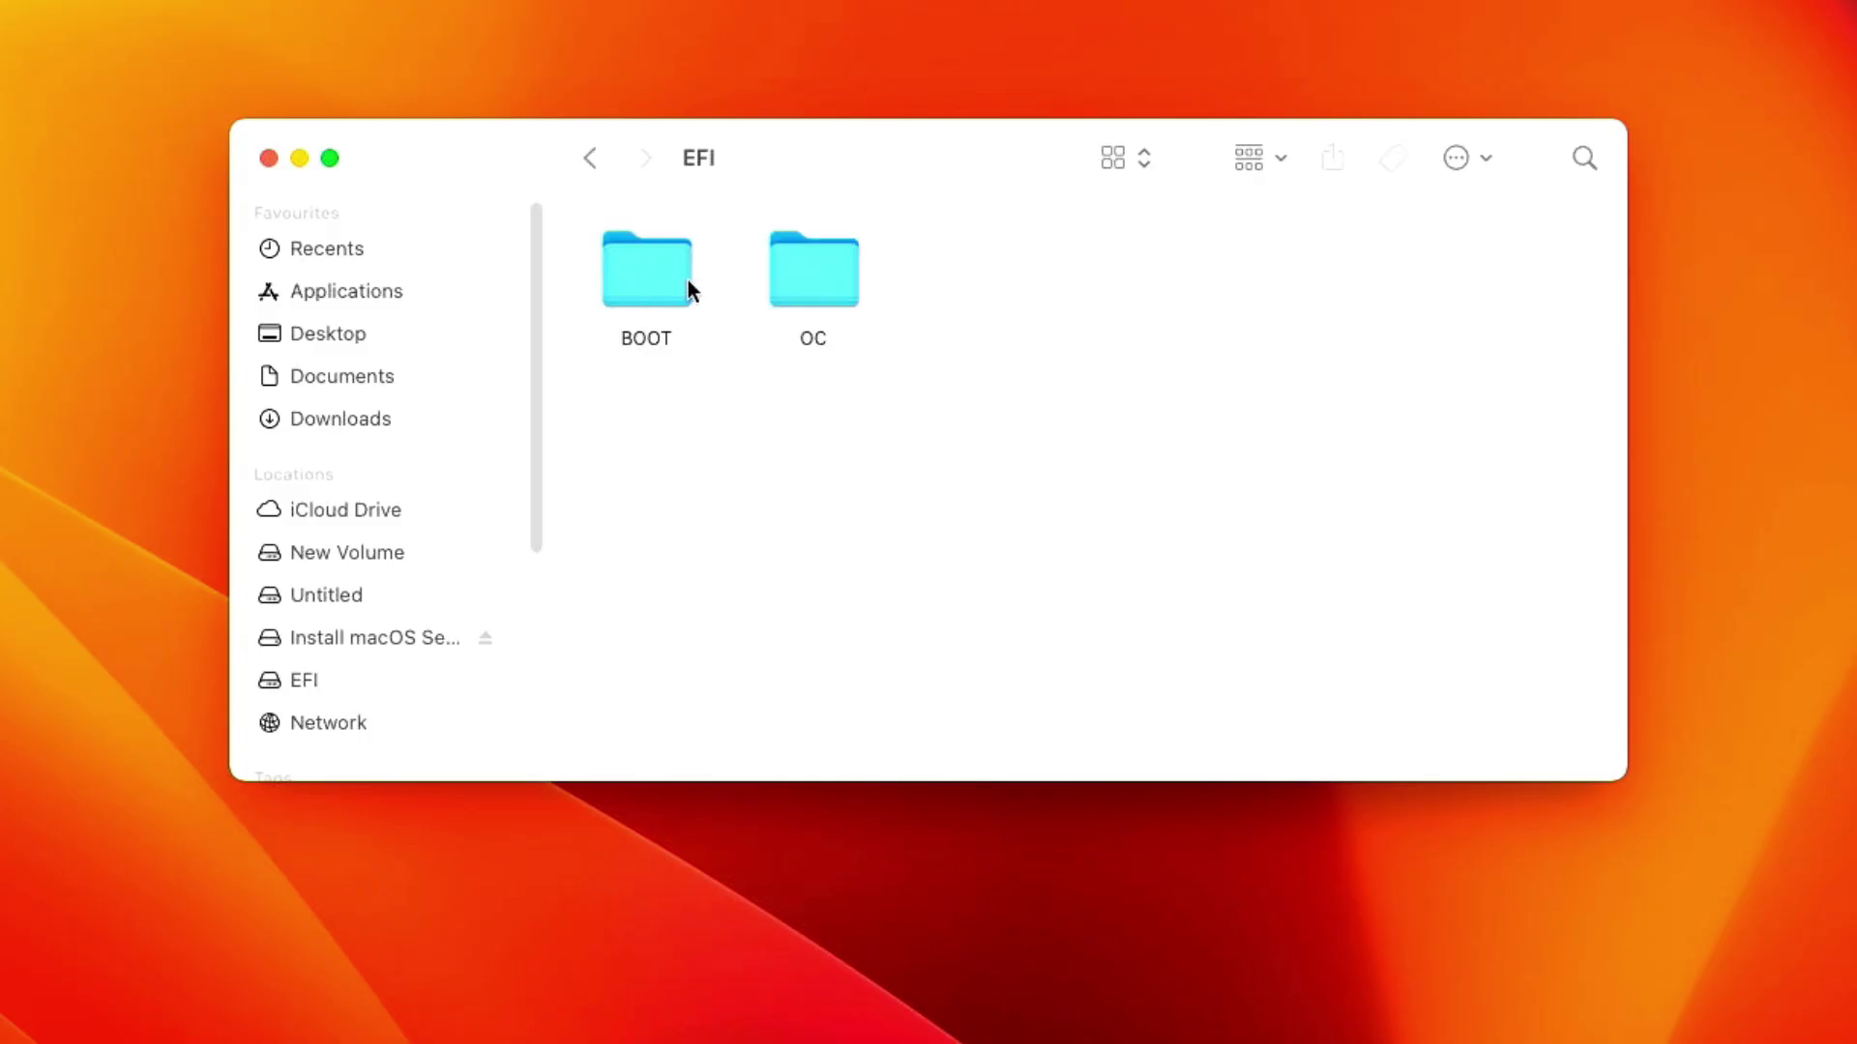
{"action": "double_click", "coordinate": [787, 281]}
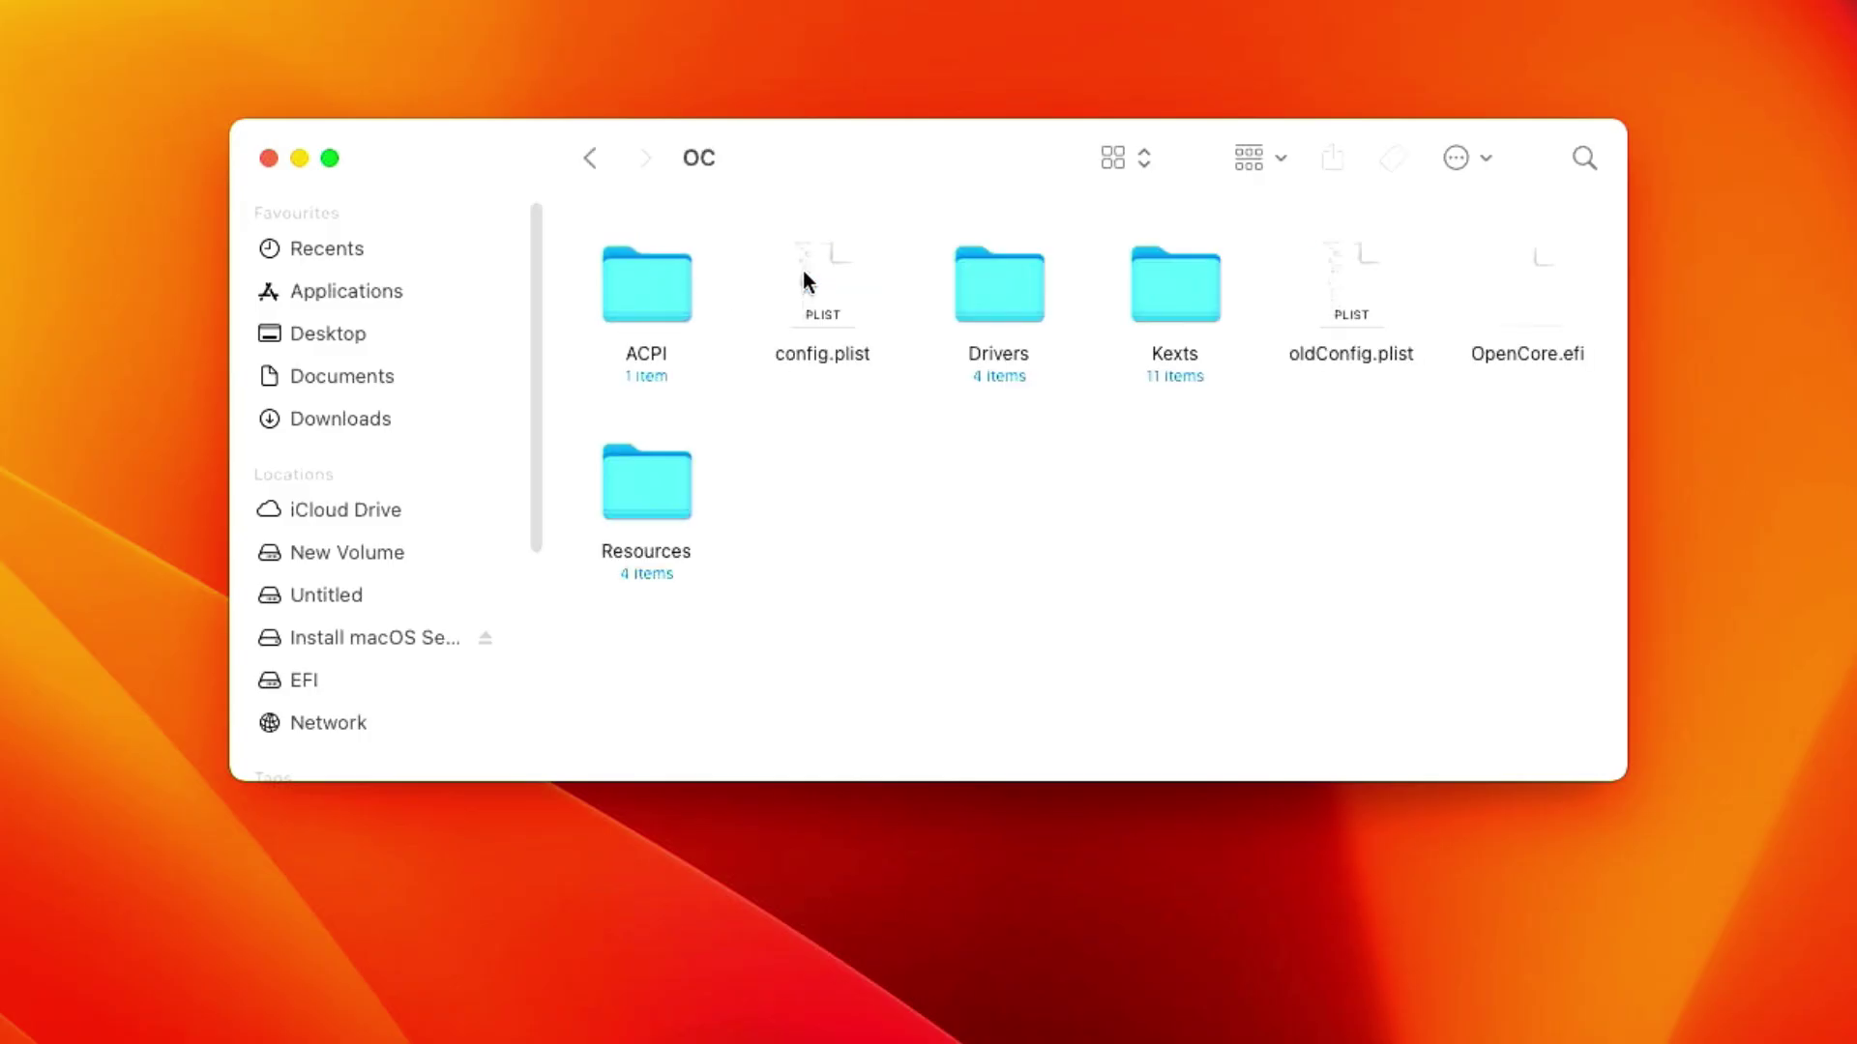
{"action": "right_click", "coordinate": [802, 270]}
- Open config.plist in OCAuxiliaryTools and show the NVRAM boot-args for the third UUID
{"action": "mouse_move", "coordinate": [1006, 324]}
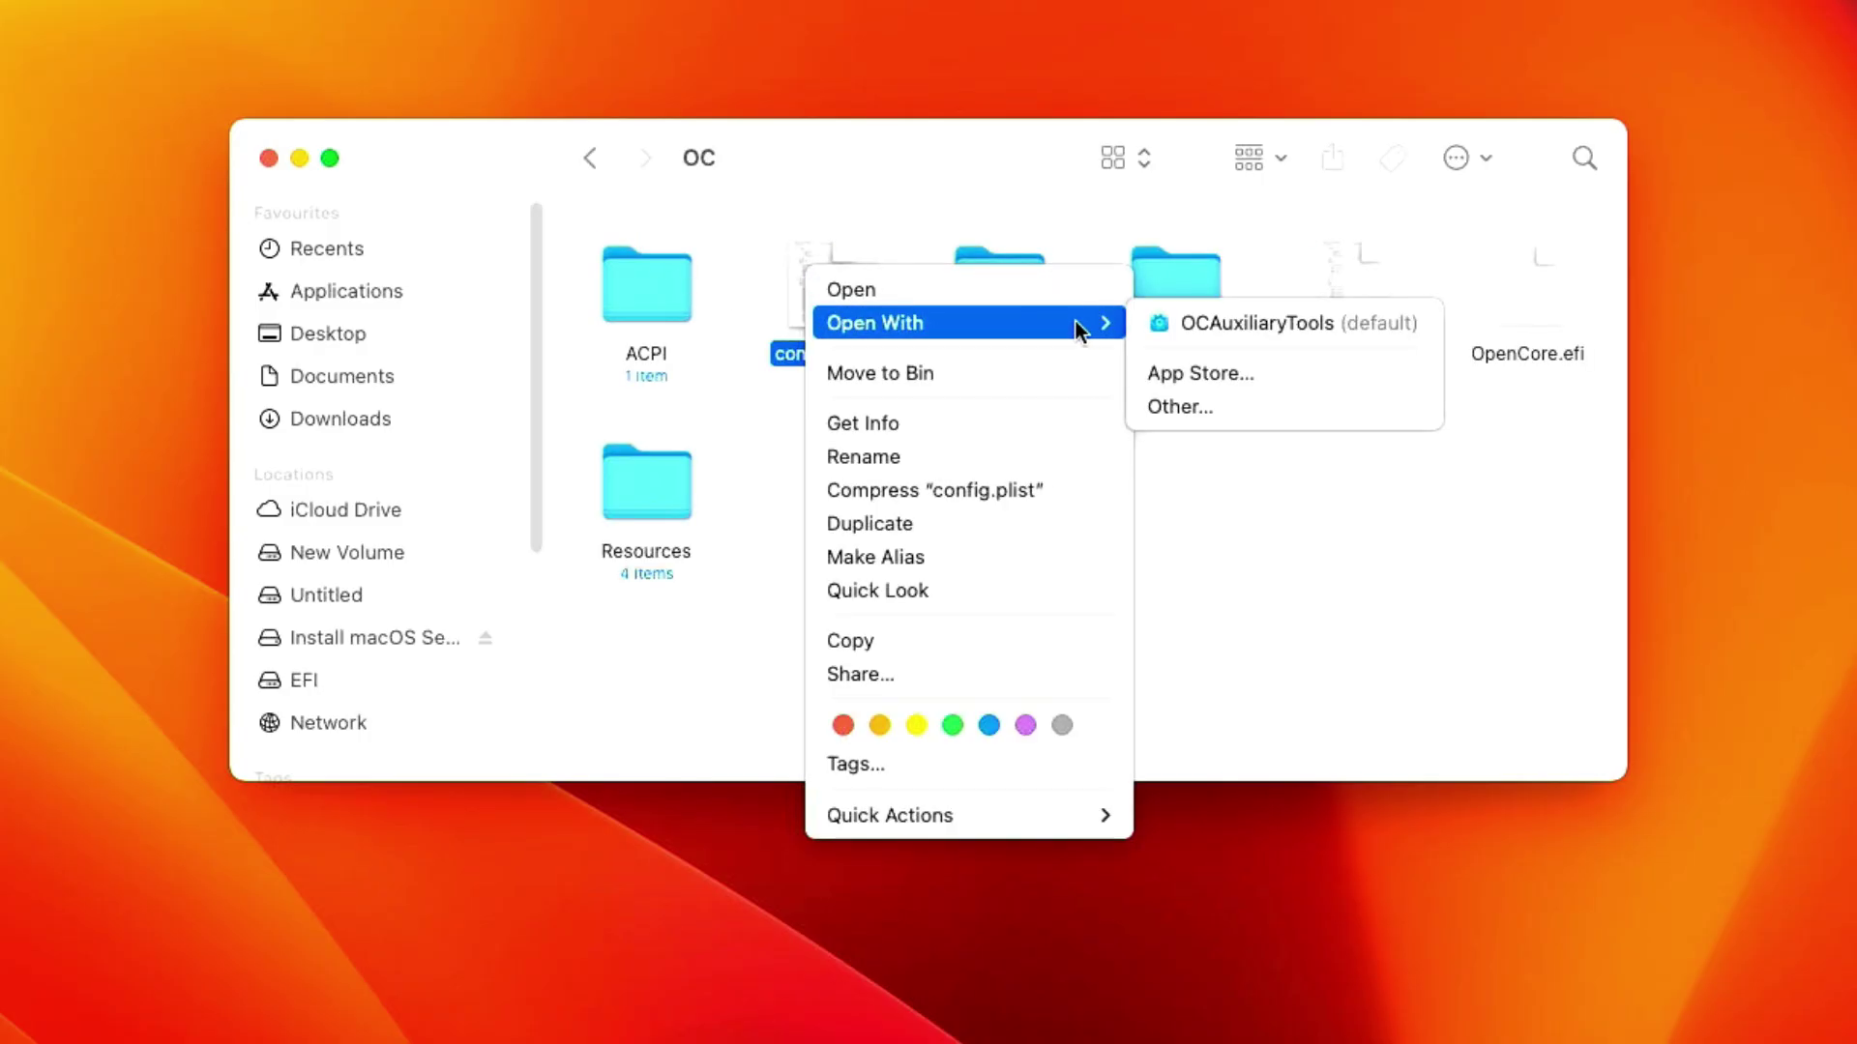
{"action": "left_click", "coordinate": [1159, 322]}
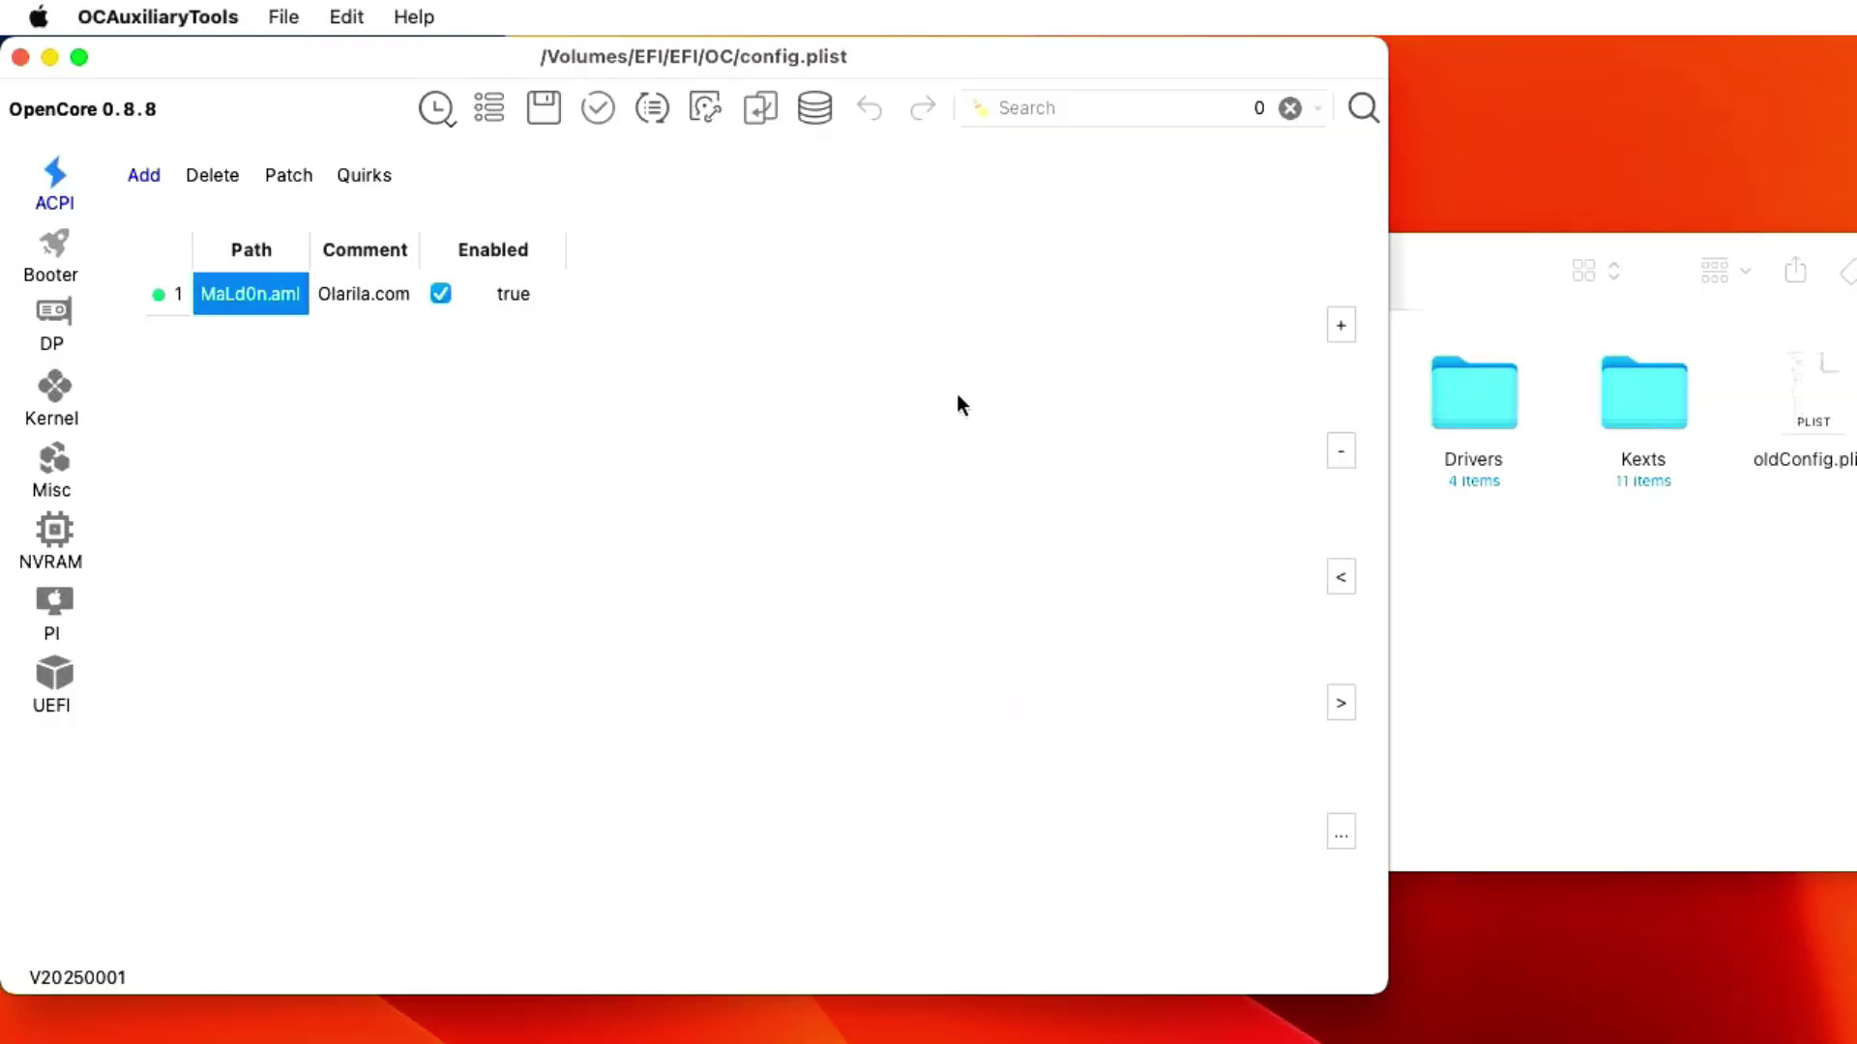
{"action": "left_click", "coordinate": [71, 561]}
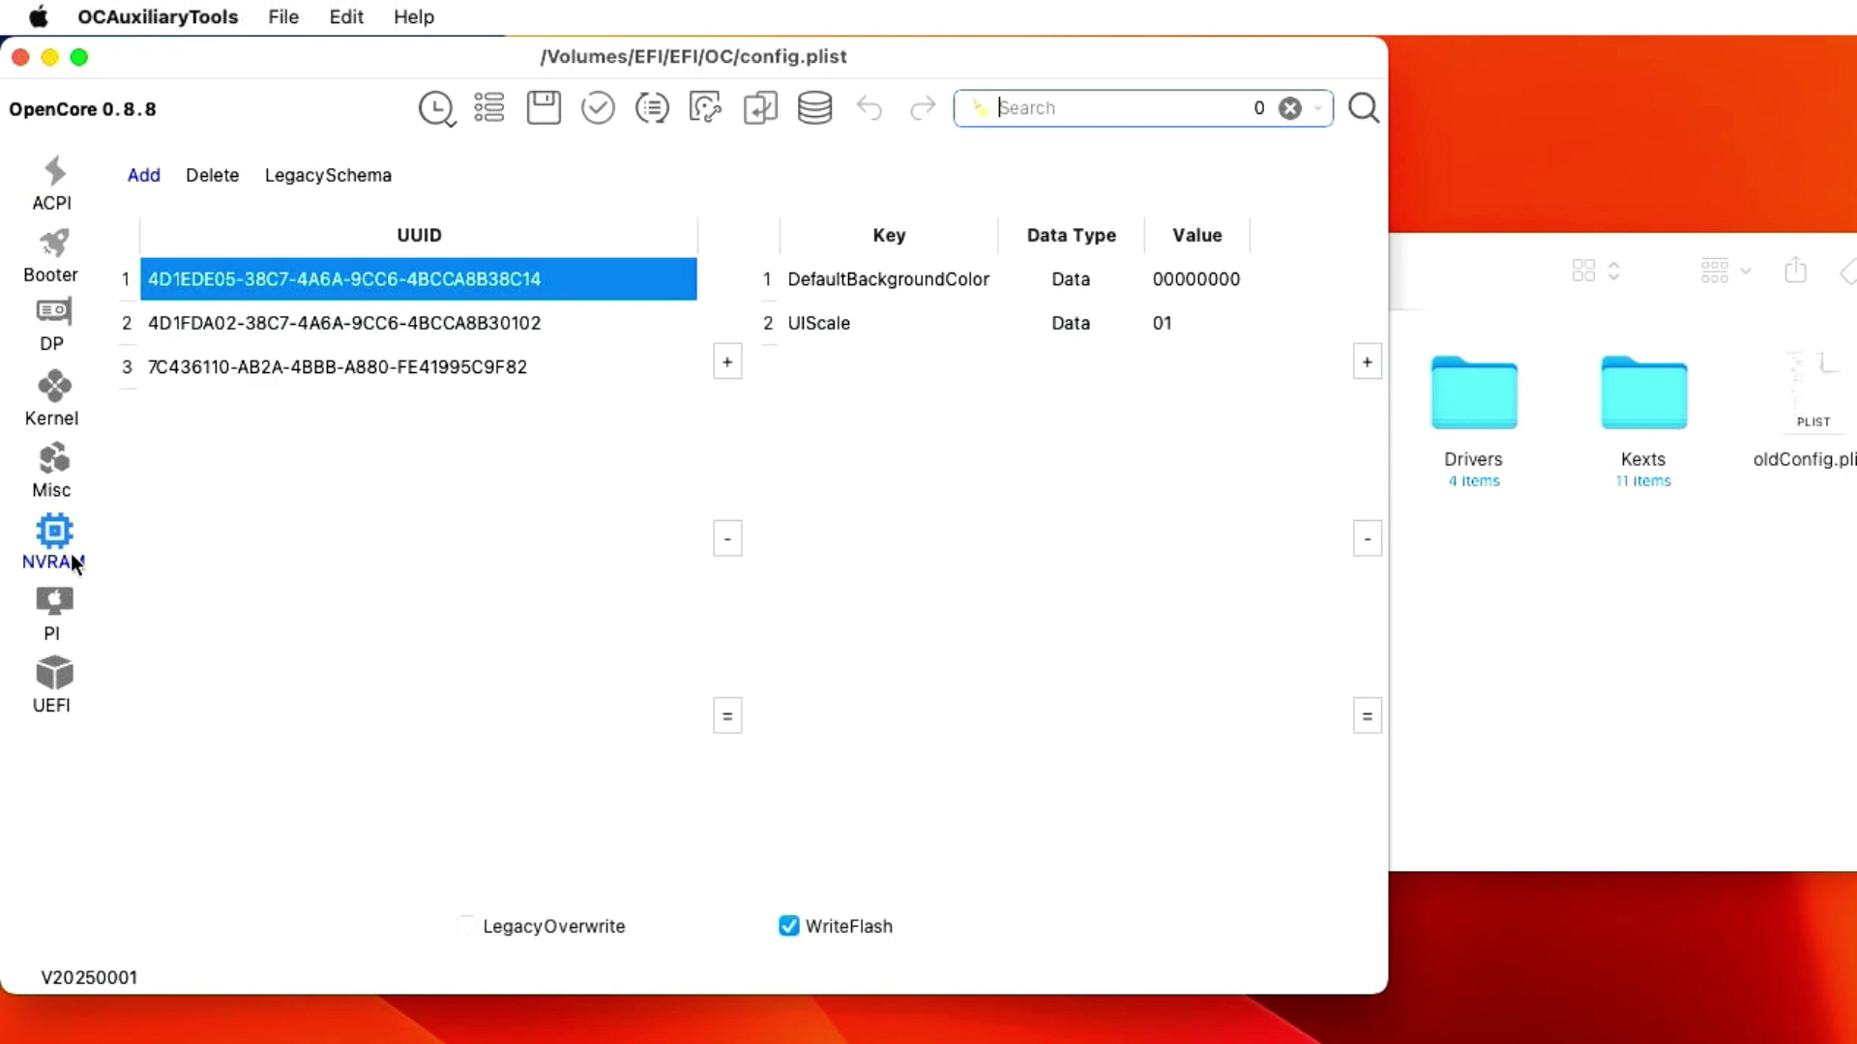
{"action": "left_click", "coordinate": [262, 375]}
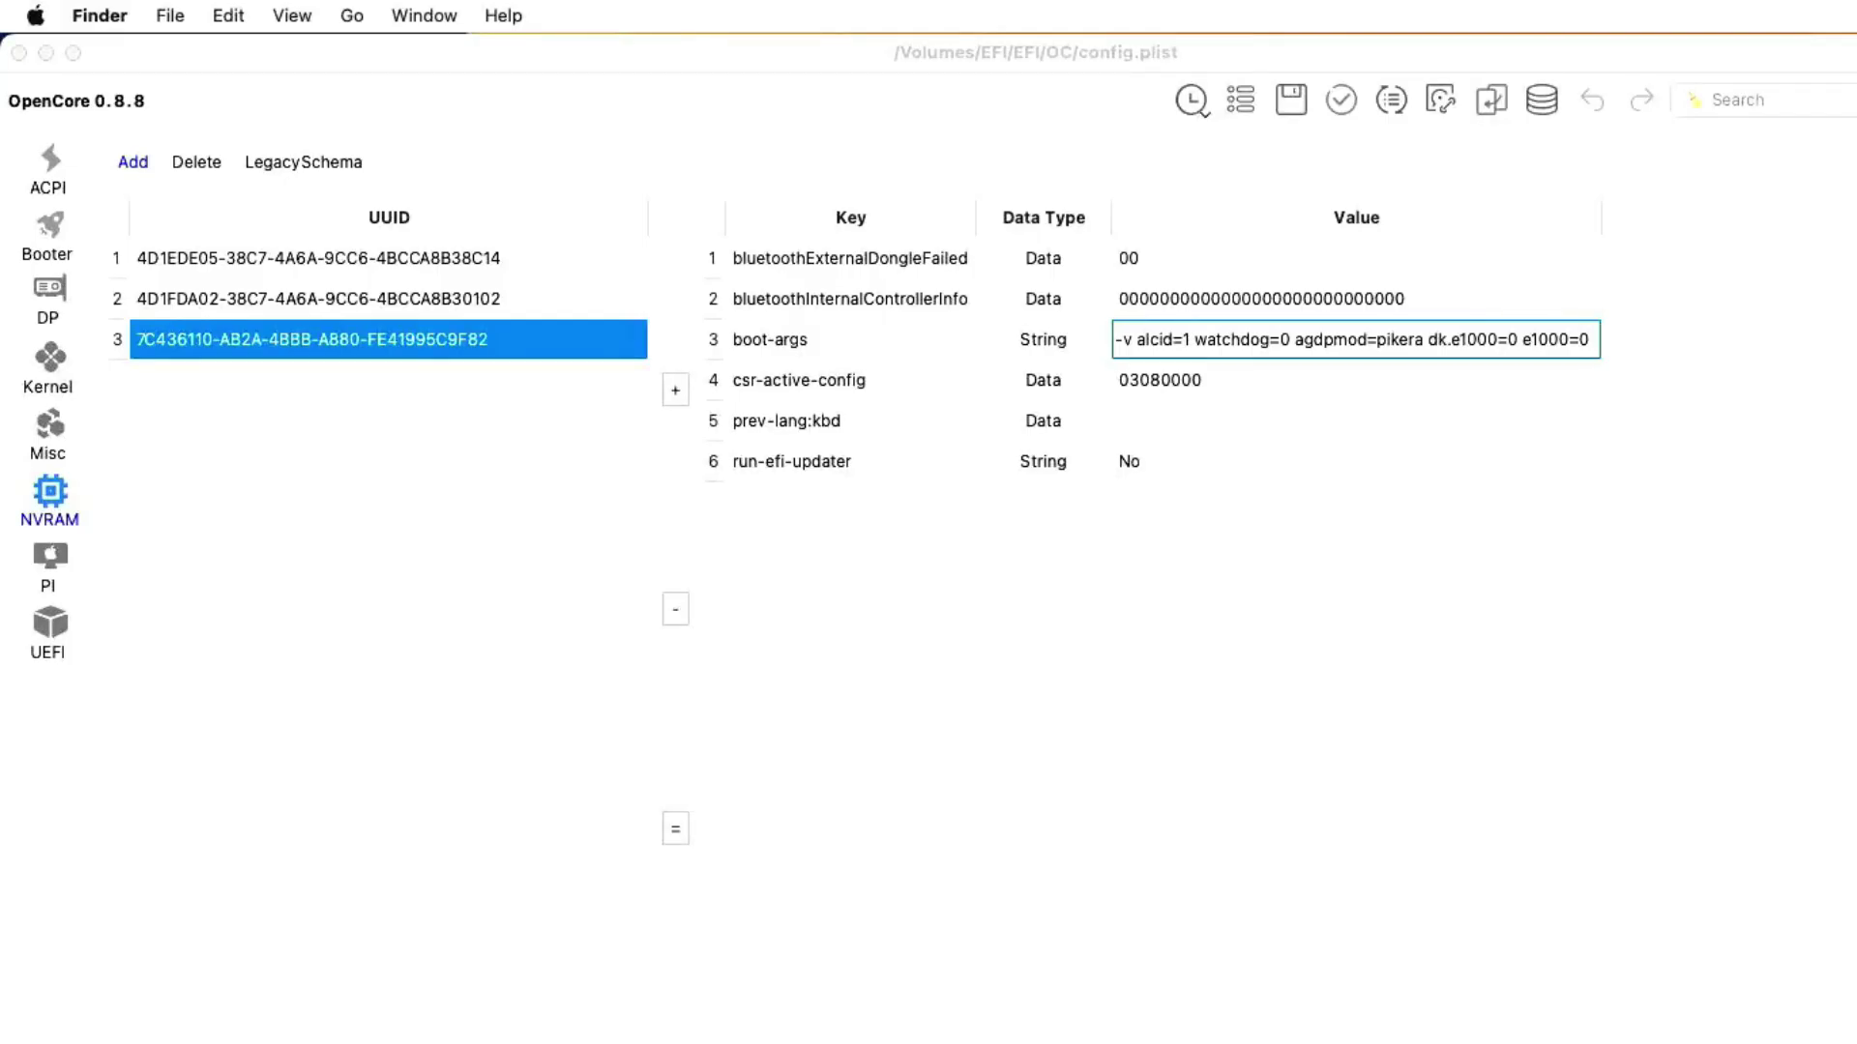
- Copy amfi_get_out_of_my_way=0x1 from the TextEdit note and paste it into boot-args after alcid=1
{"action": "key", "text": "super+Tab"}
{"action": "left_click_drag", "start_coordinate": [517, 230], "coordinate": [281, 234]}
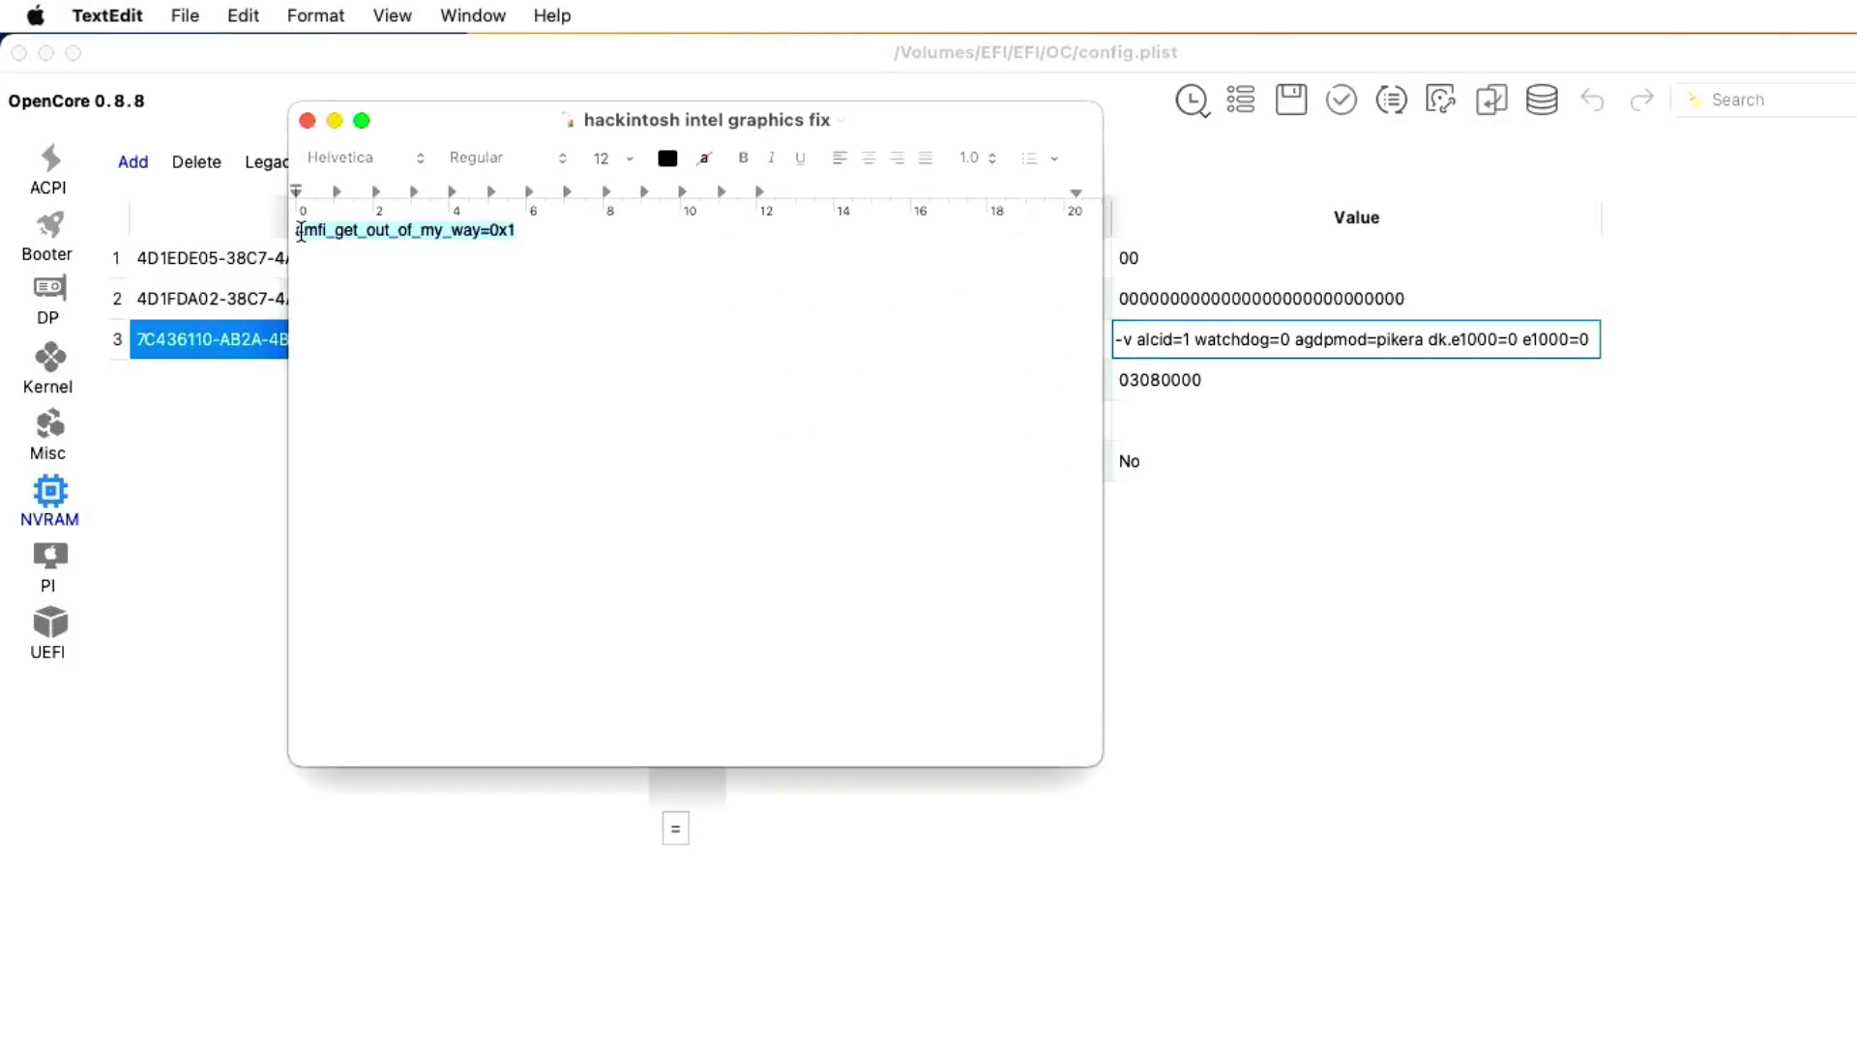
{"action": "right_click", "coordinate": [305, 232]}
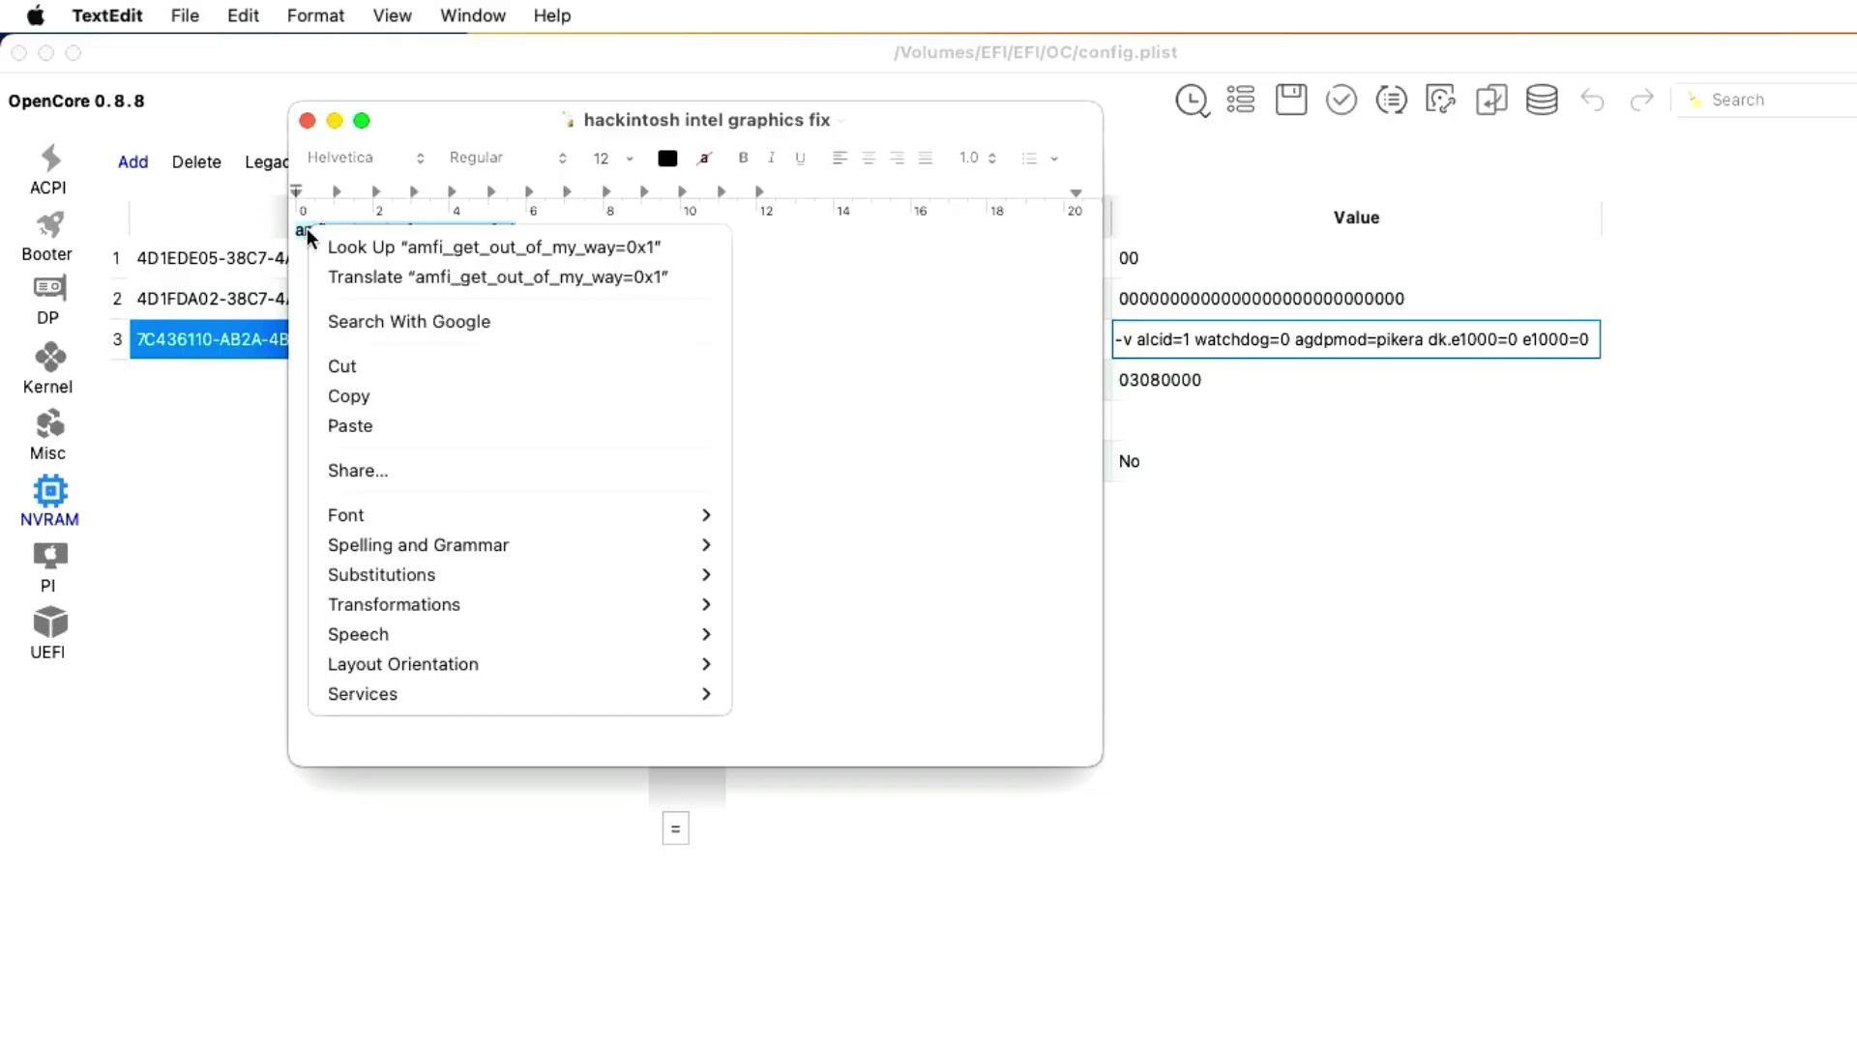
{"action": "left_click", "coordinate": [353, 396]}
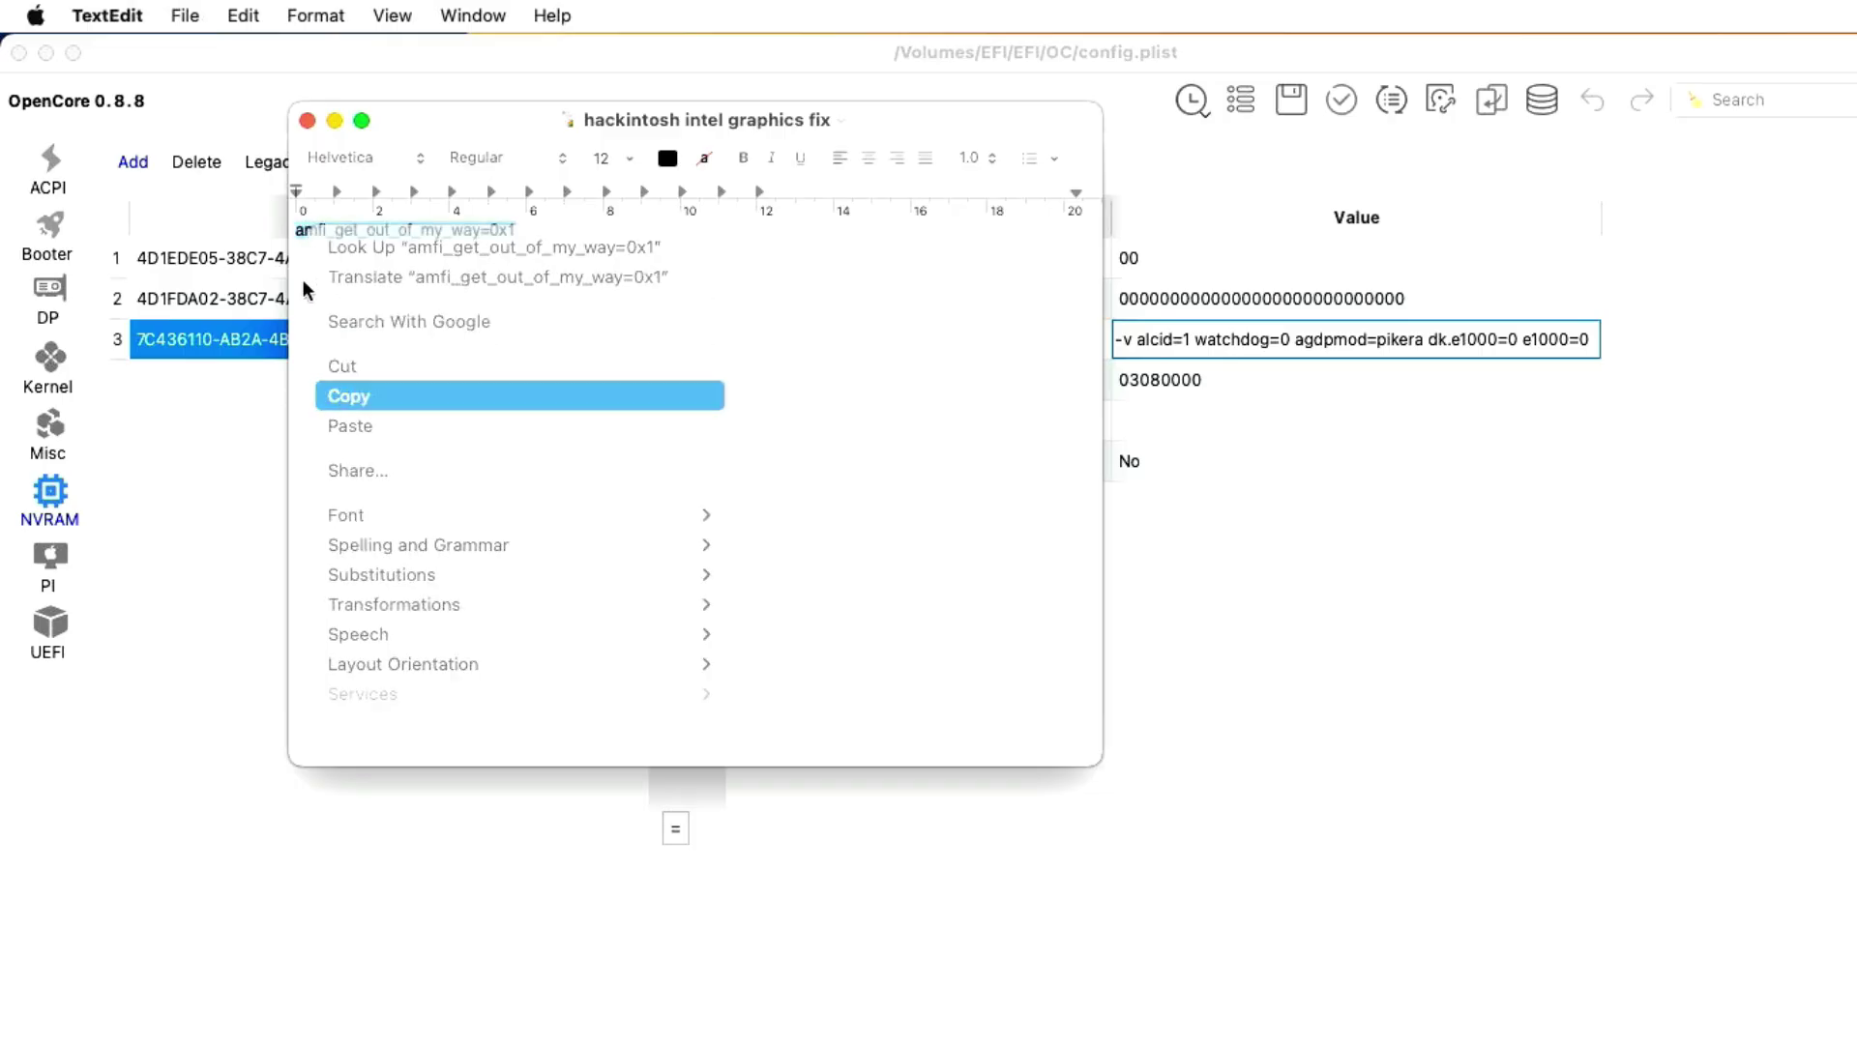
{"action": "left_click", "coordinate": [308, 120]}
{"action": "left_click", "coordinate": [1193, 340]}
{"action": "key", "text": "cmd+v"}
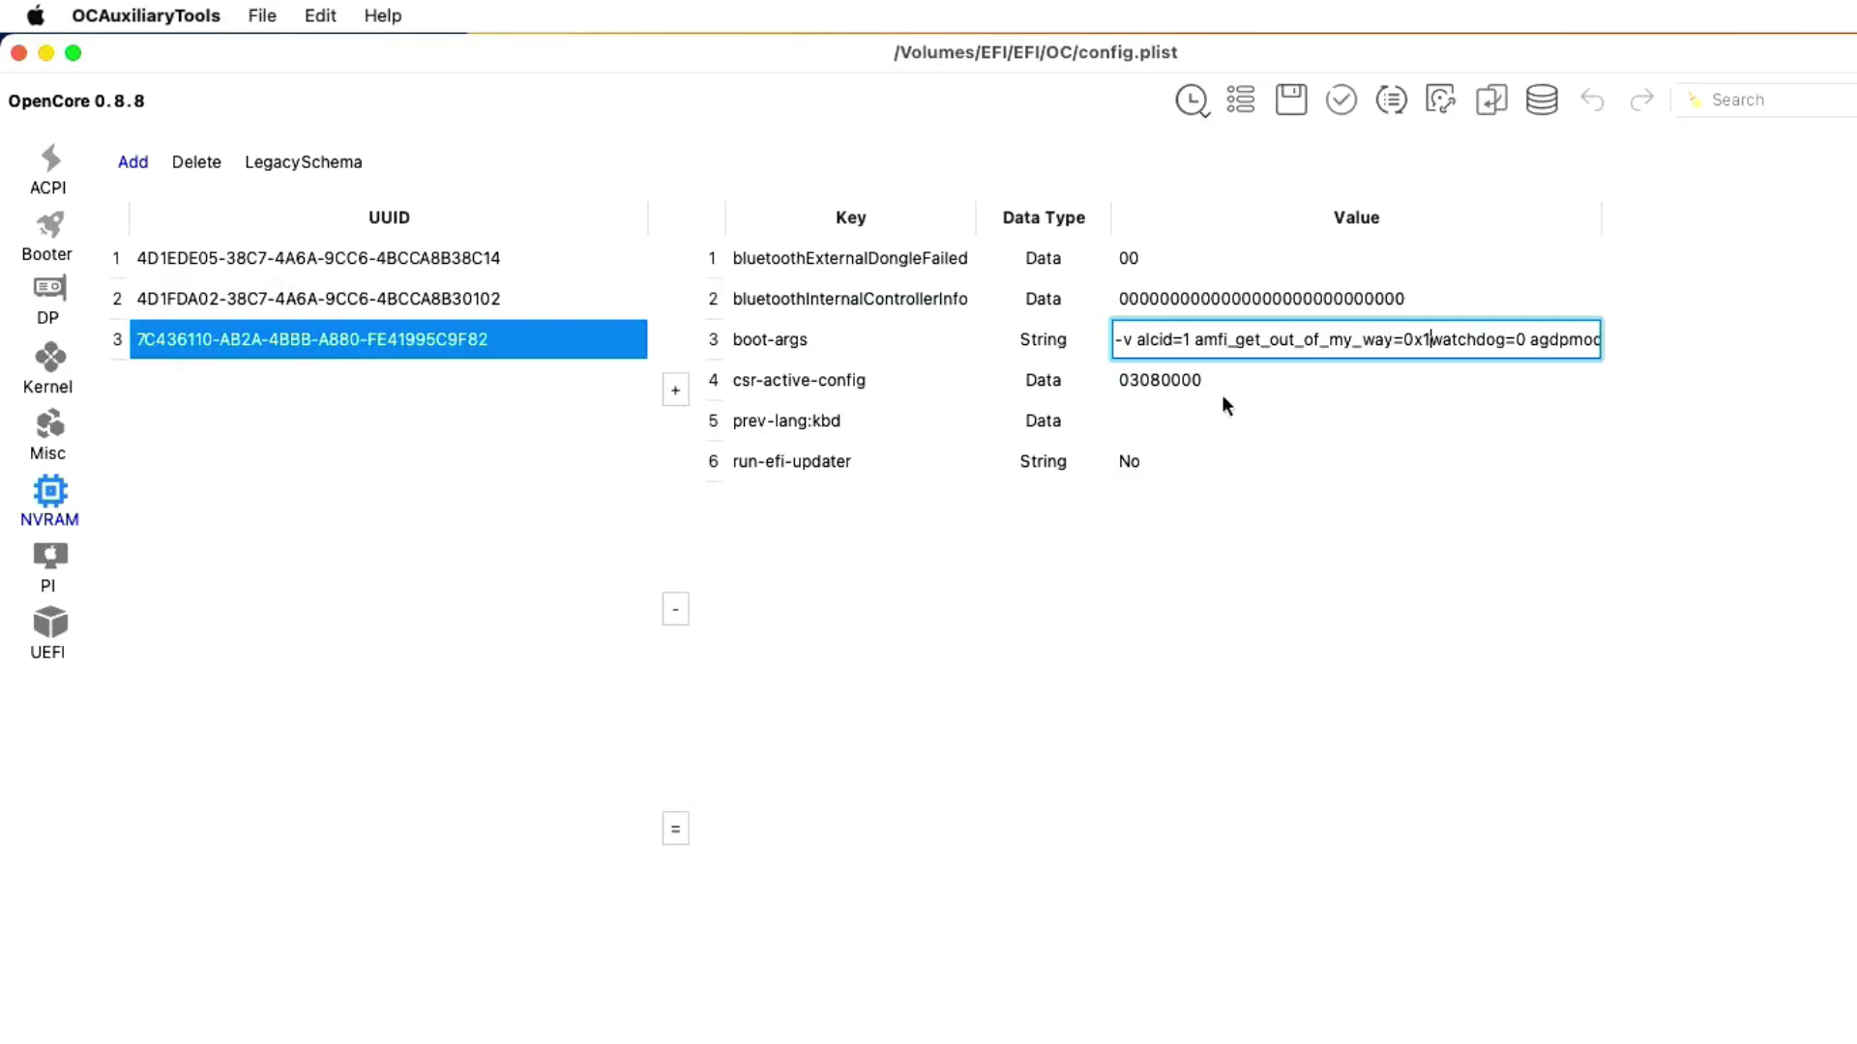
{"action": "left_click", "coordinate": [1301, 89]}
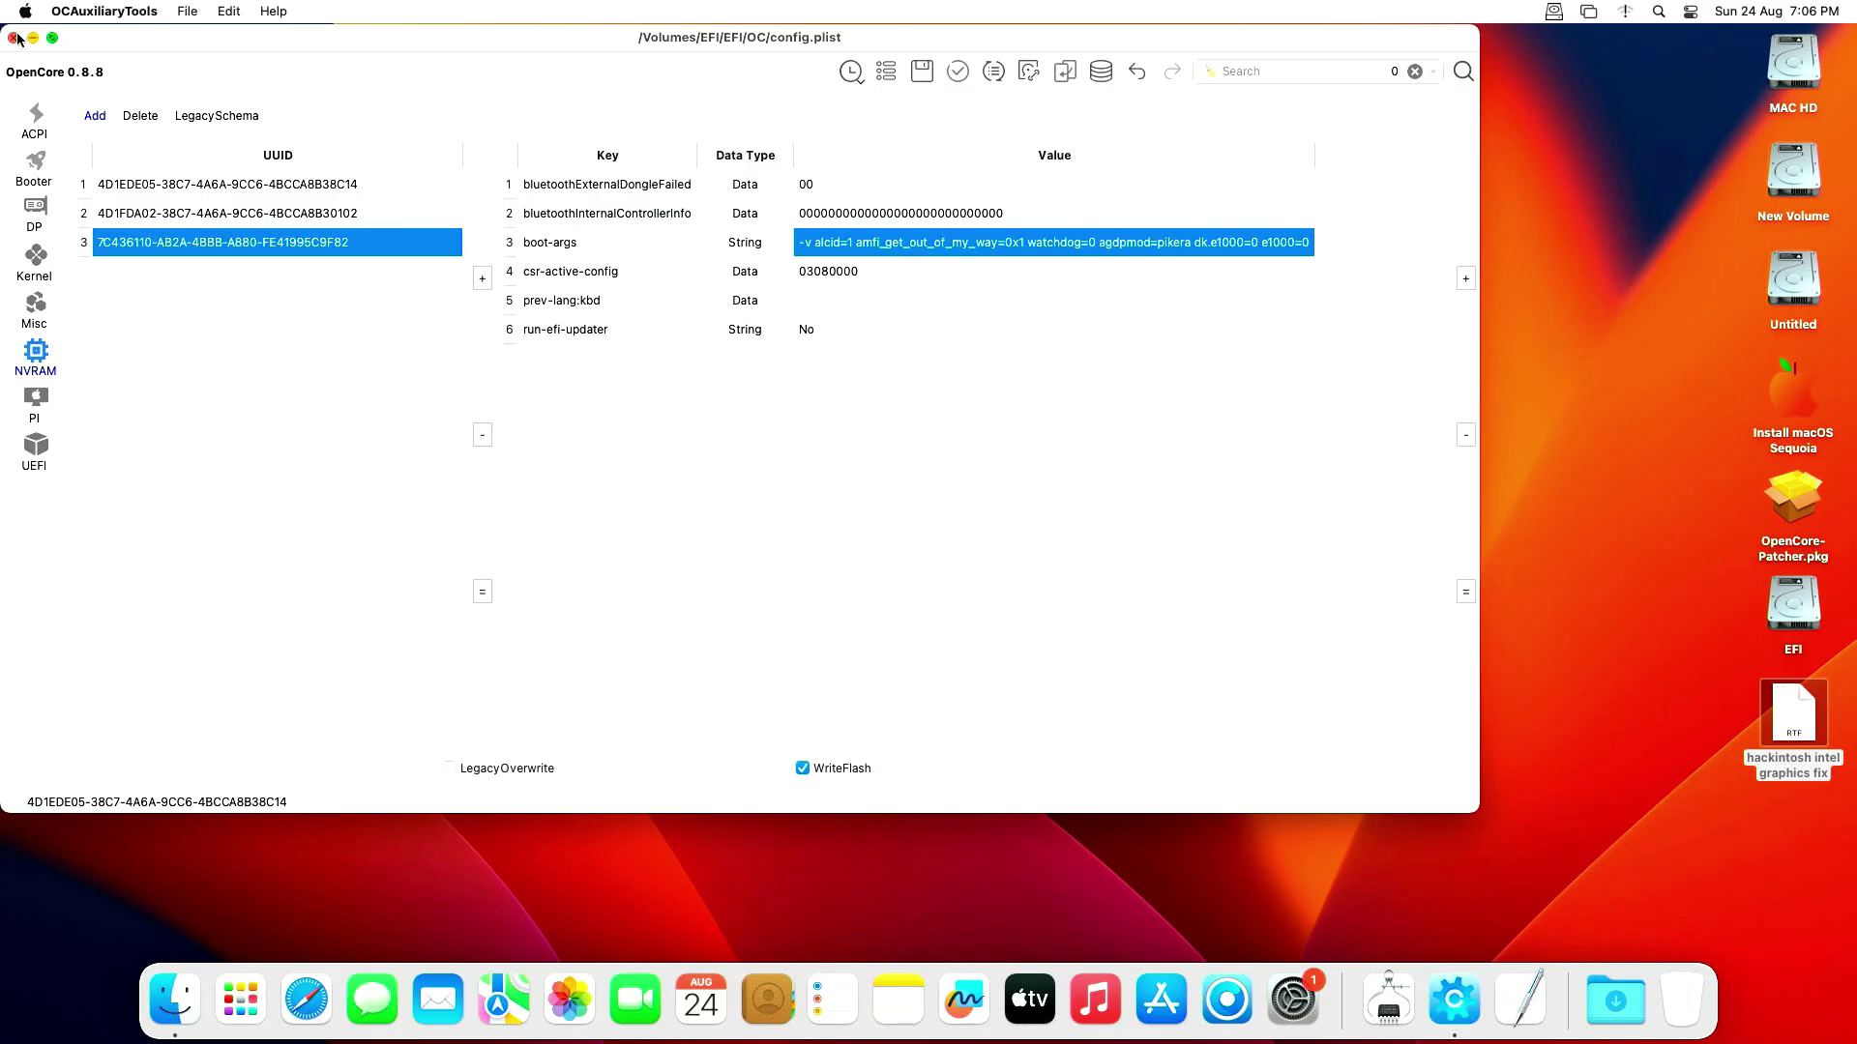
- Close config.plist and restart the Mac from the Apple menu
{"action": "left_click", "coordinate": [13, 38]}
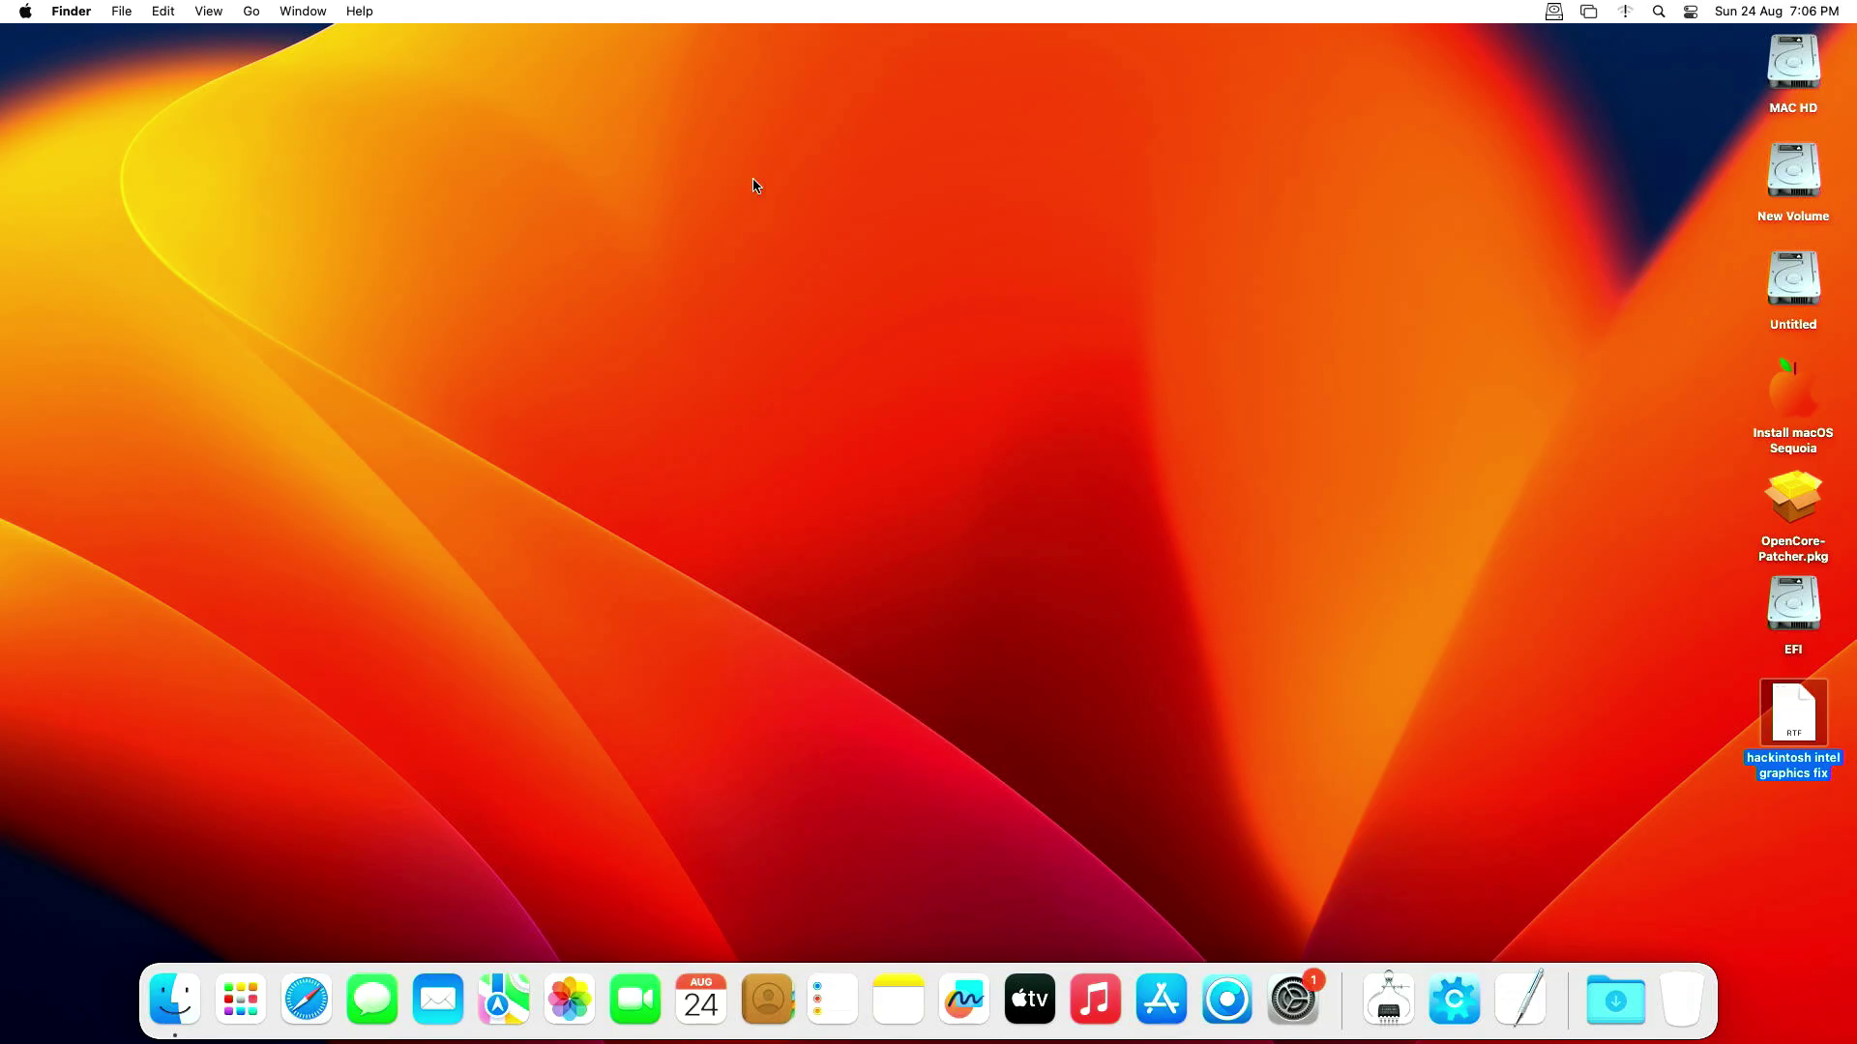
{"action": "left_click", "coordinate": [26, 11]}
{"action": "left_click", "coordinate": [77, 205]}
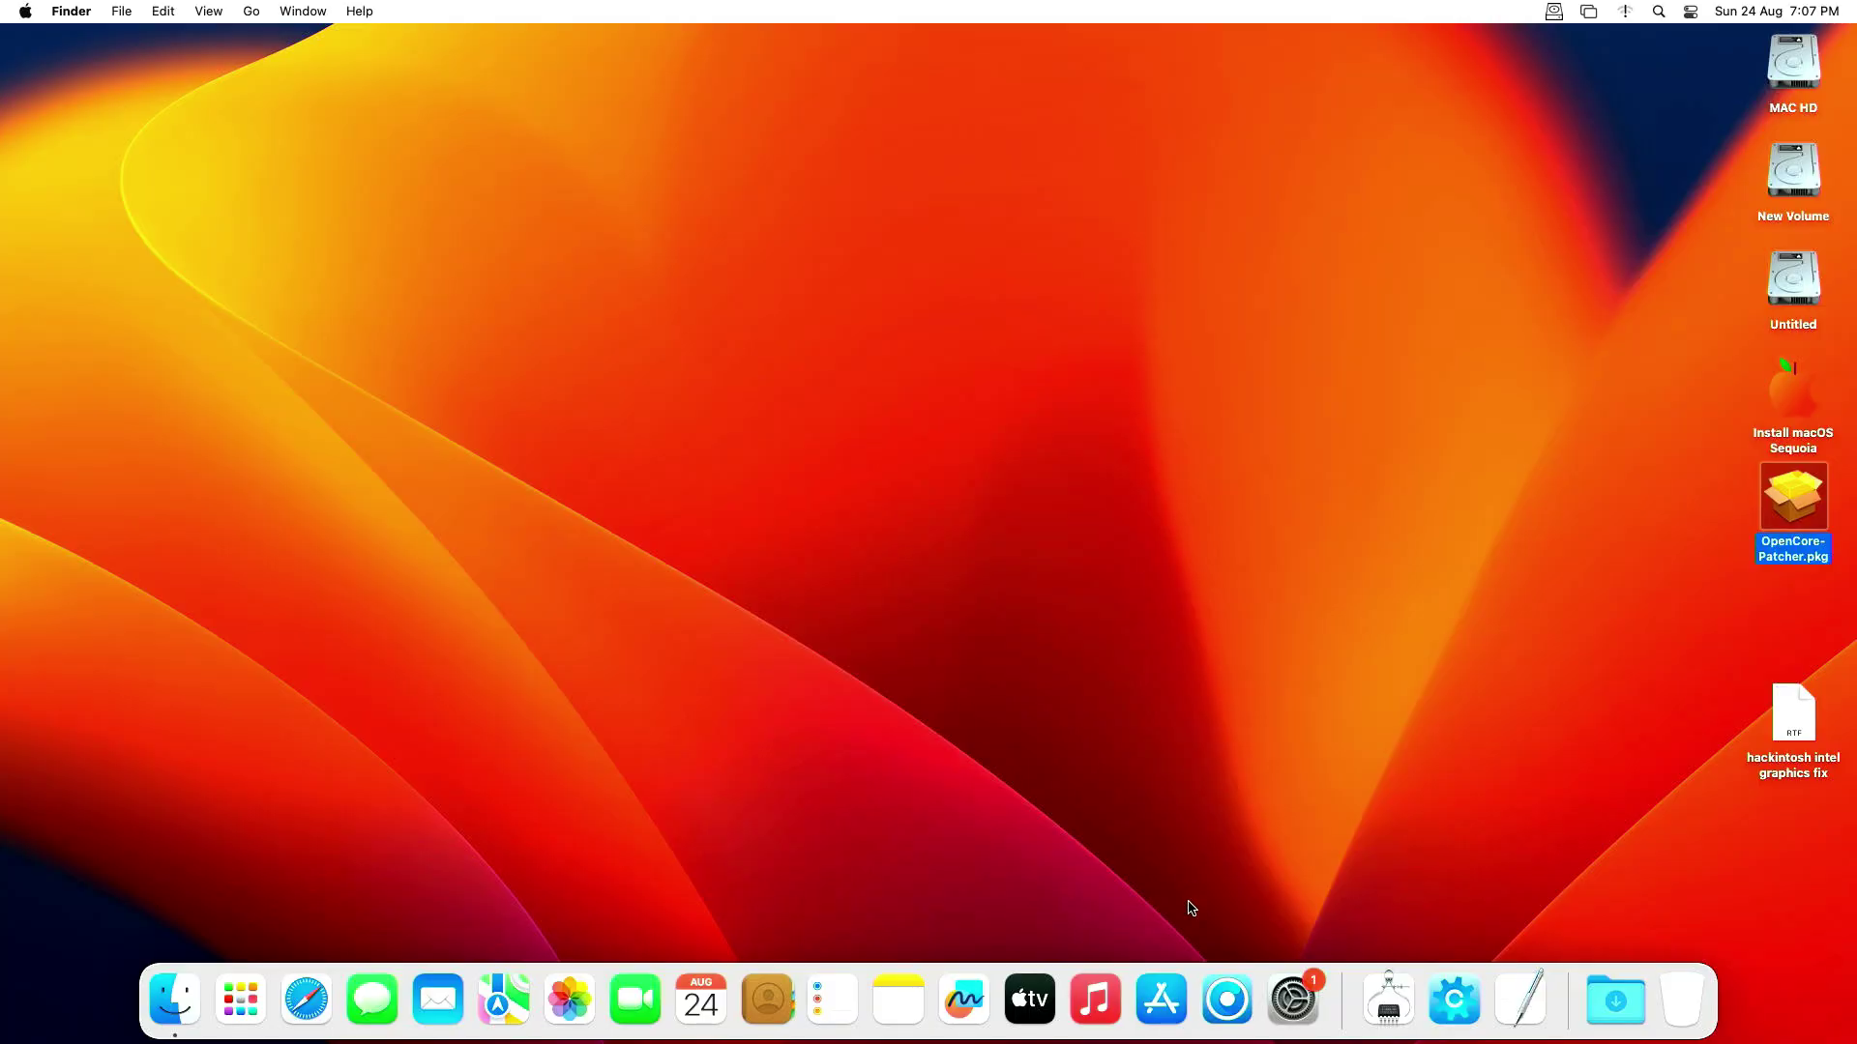
- Run Start Root Patching for Intel Haswell graphics in OpenCore Legacy Patcher, postponing the reboot
{"action": "left_click", "coordinate": [1224, 1017]}
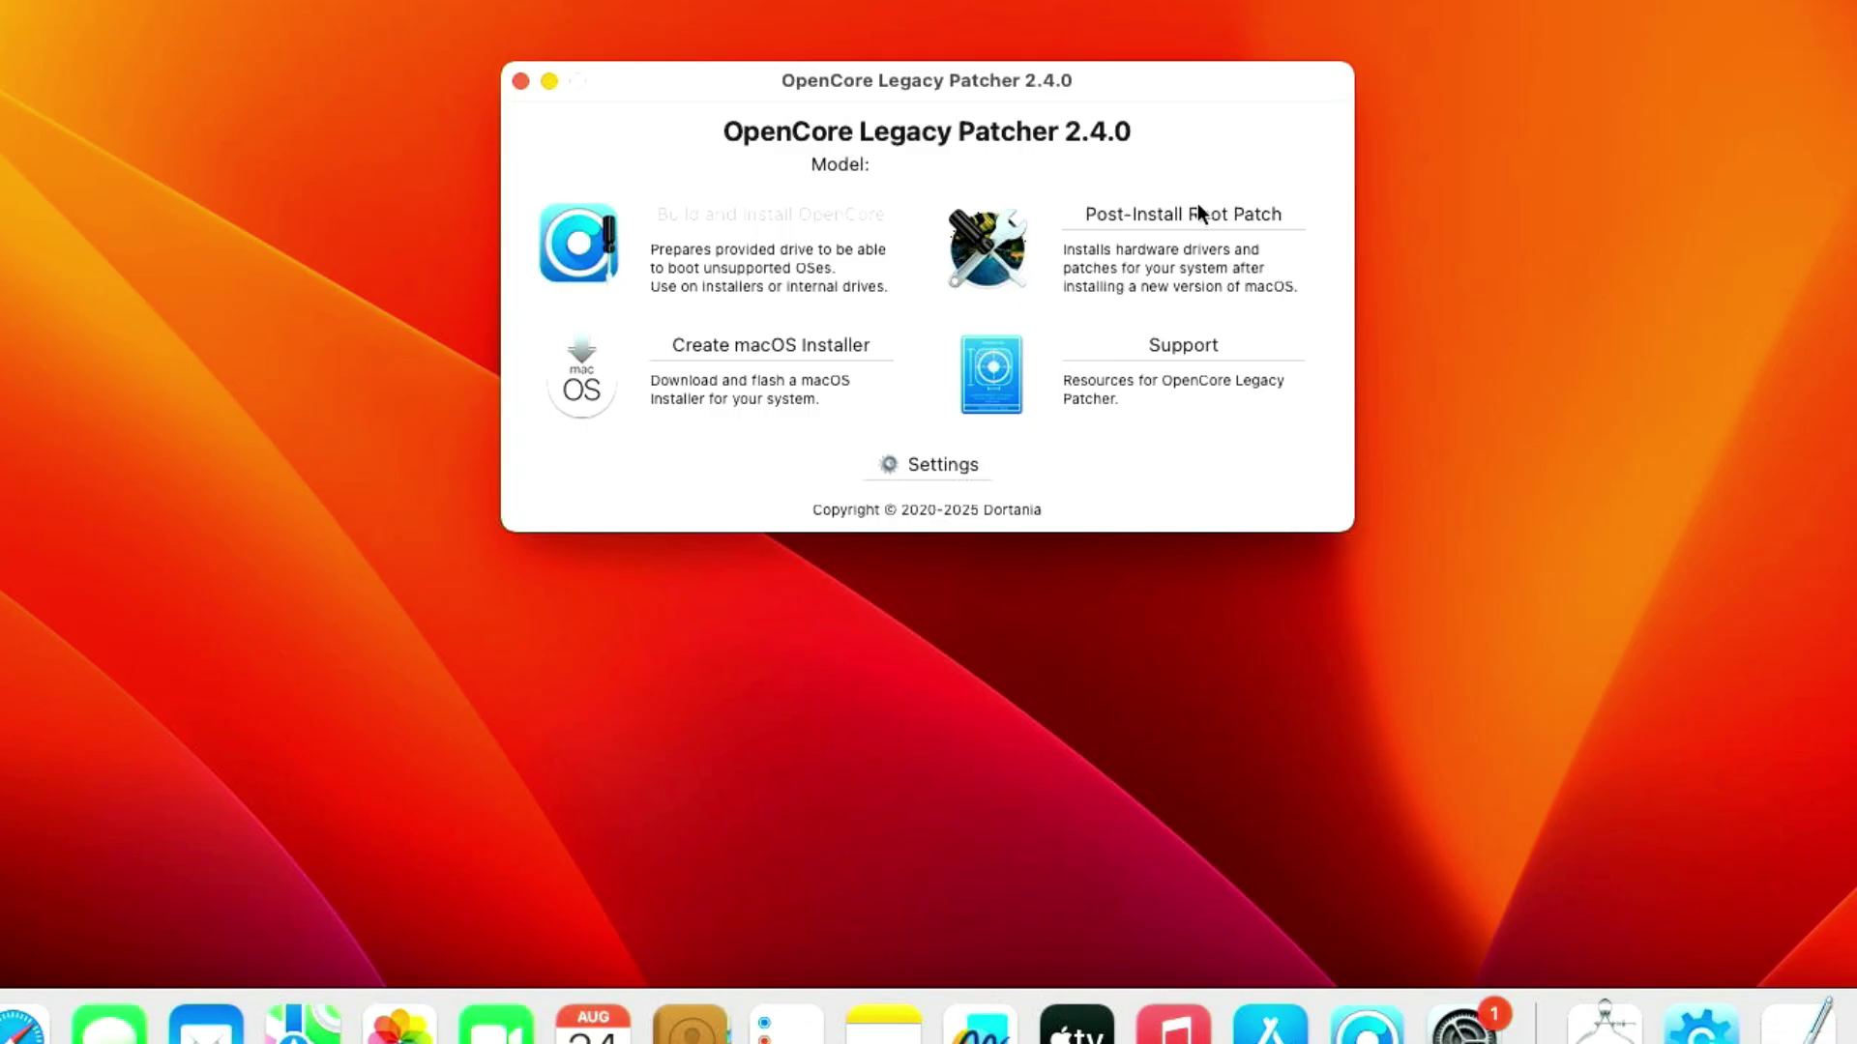
{"action": "left_click", "coordinate": [1197, 212]}
{"action": "left_click", "coordinate": [948, 306]}
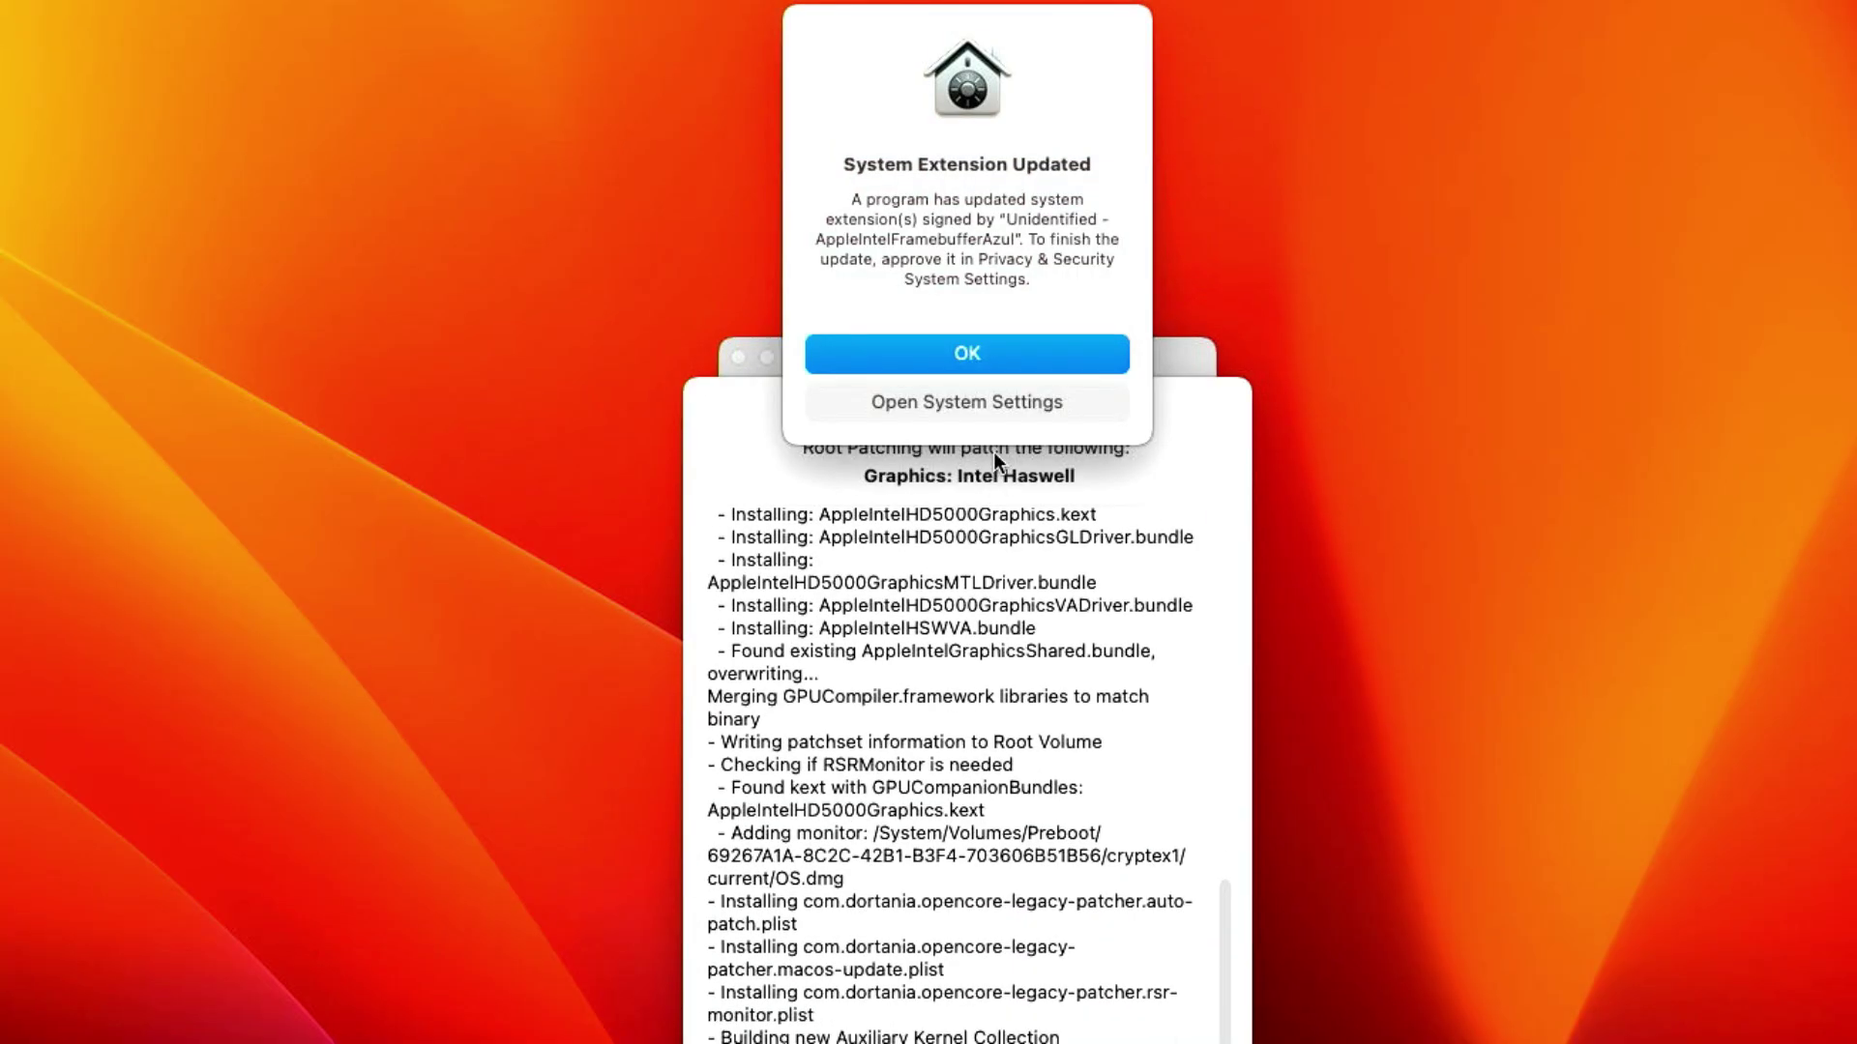
{"action": "left_click", "coordinate": [1036, 346]}
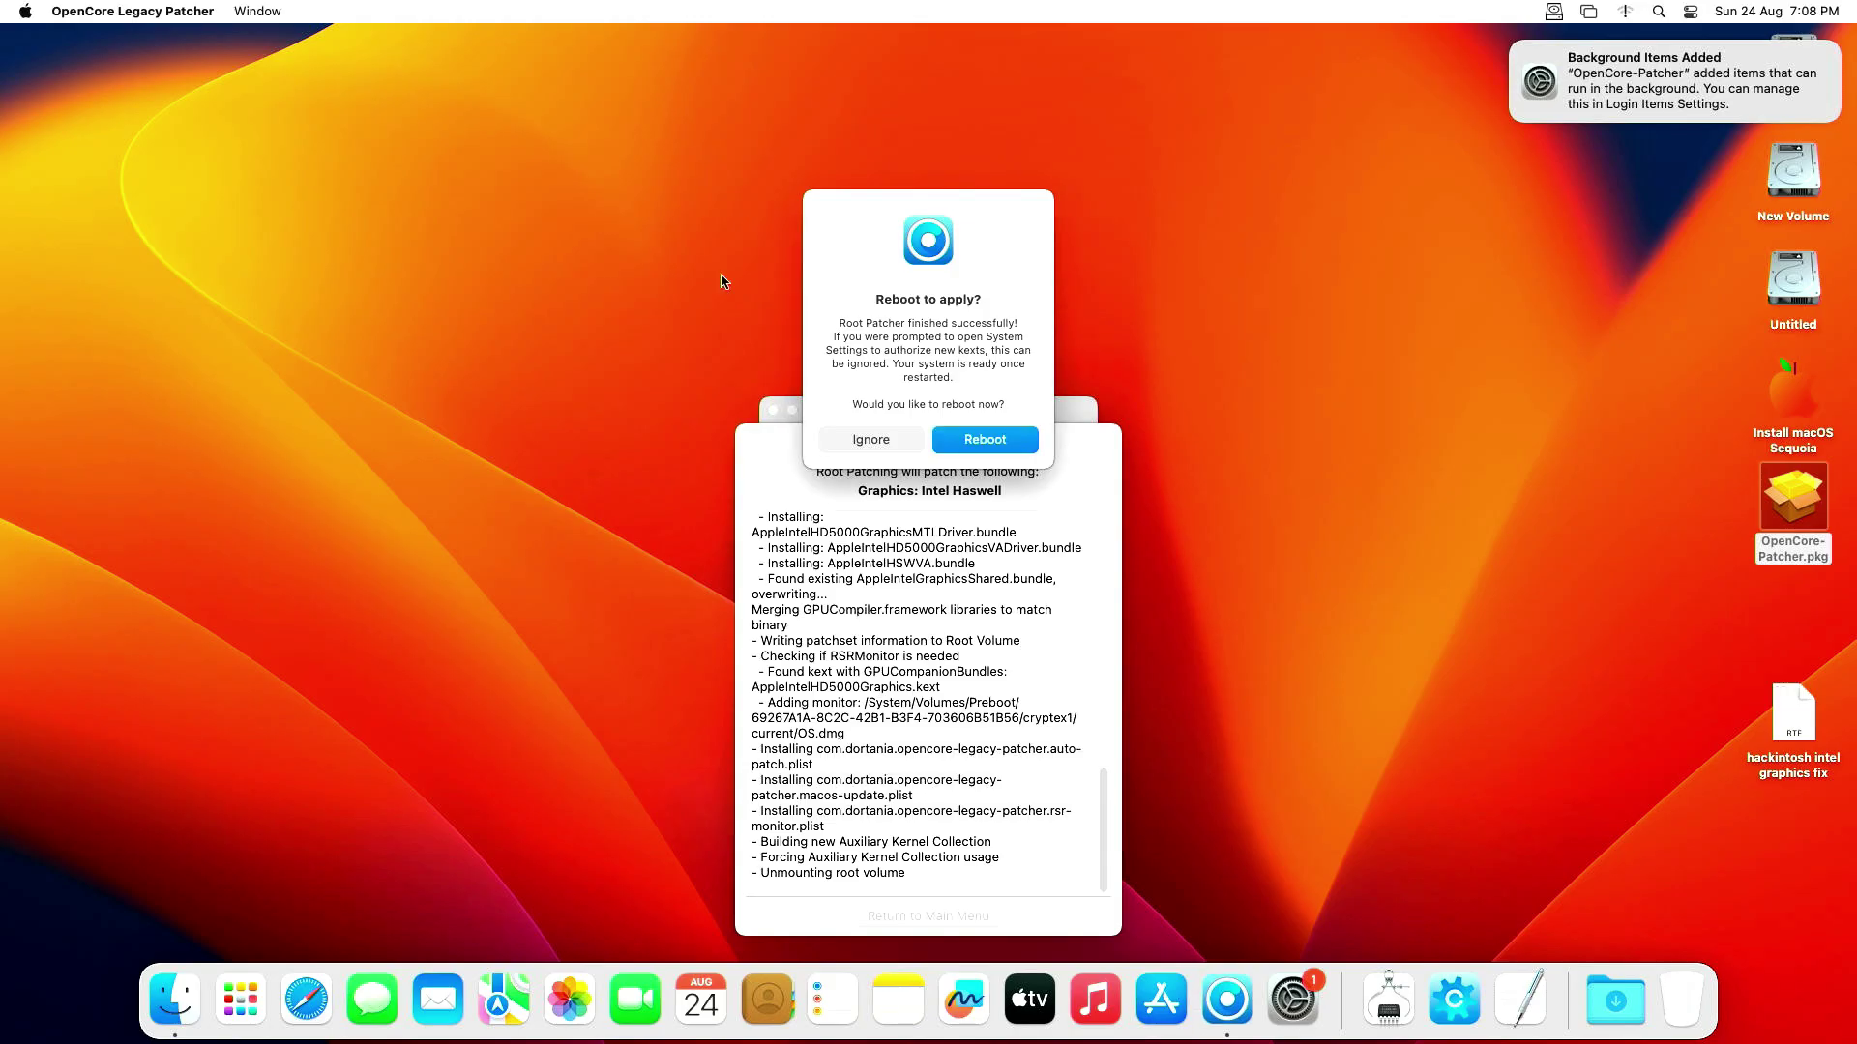
{"action": "left_click", "coordinate": [867, 444]}
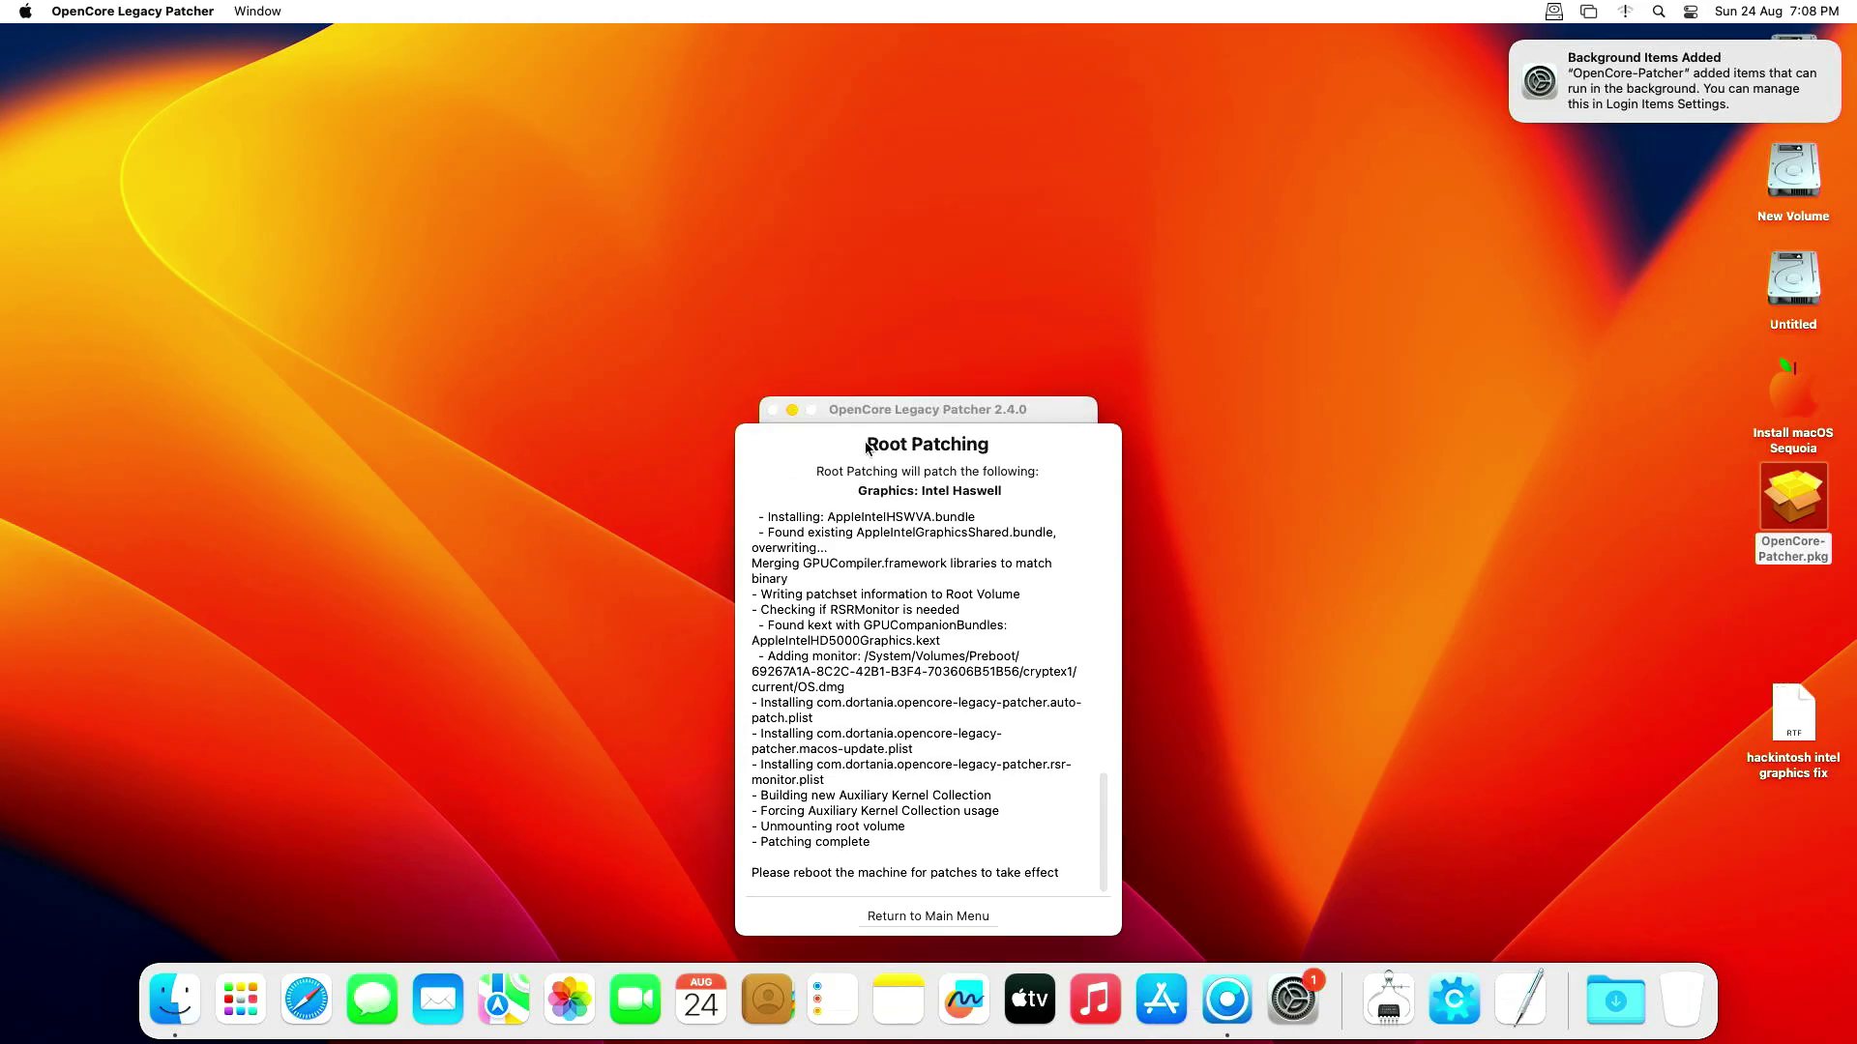
{"action": "left_click", "coordinate": [944, 915]}
- Close the patcher, restart the Mac, and log back in with the account password
{"action": "left_click", "coordinate": [647, 352]}
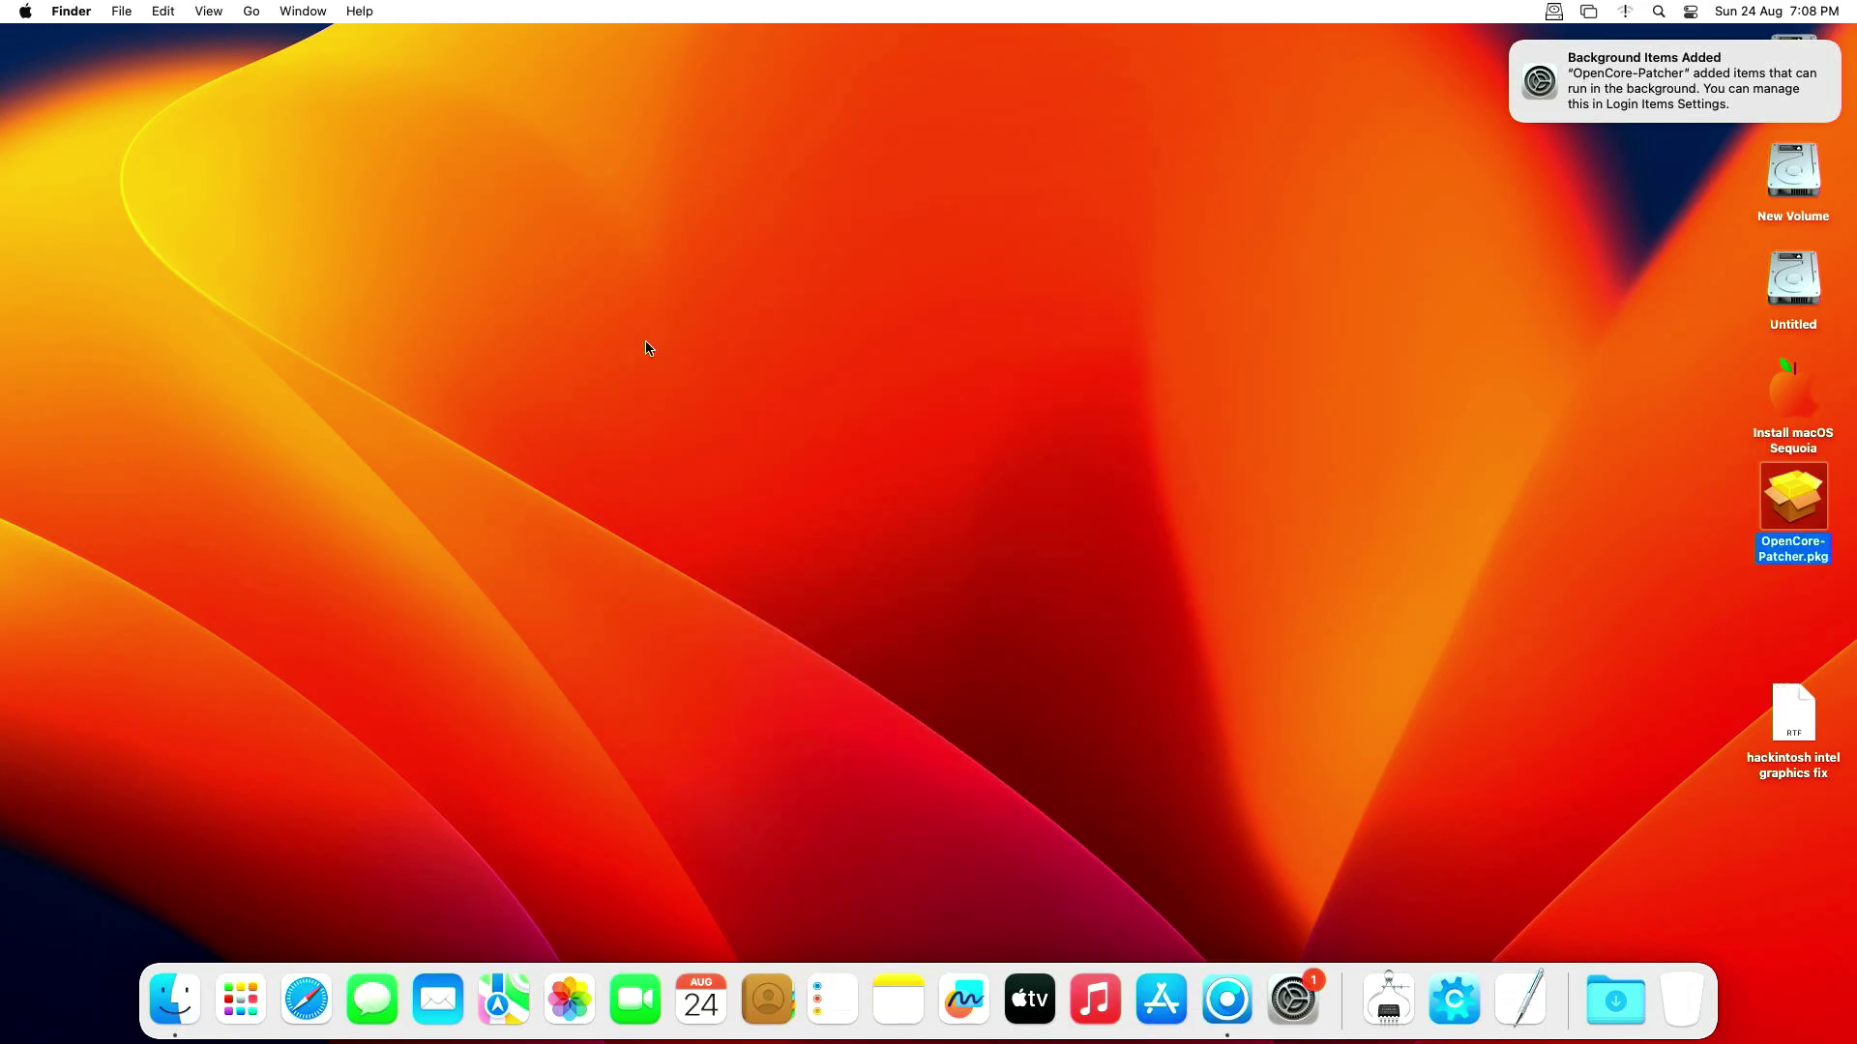
{"action": "left_click", "coordinate": [32, 12]}
{"action": "left_click", "coordinate": [91, 209]}
{"action": "left_click", "coordinate": [1074, 352]}
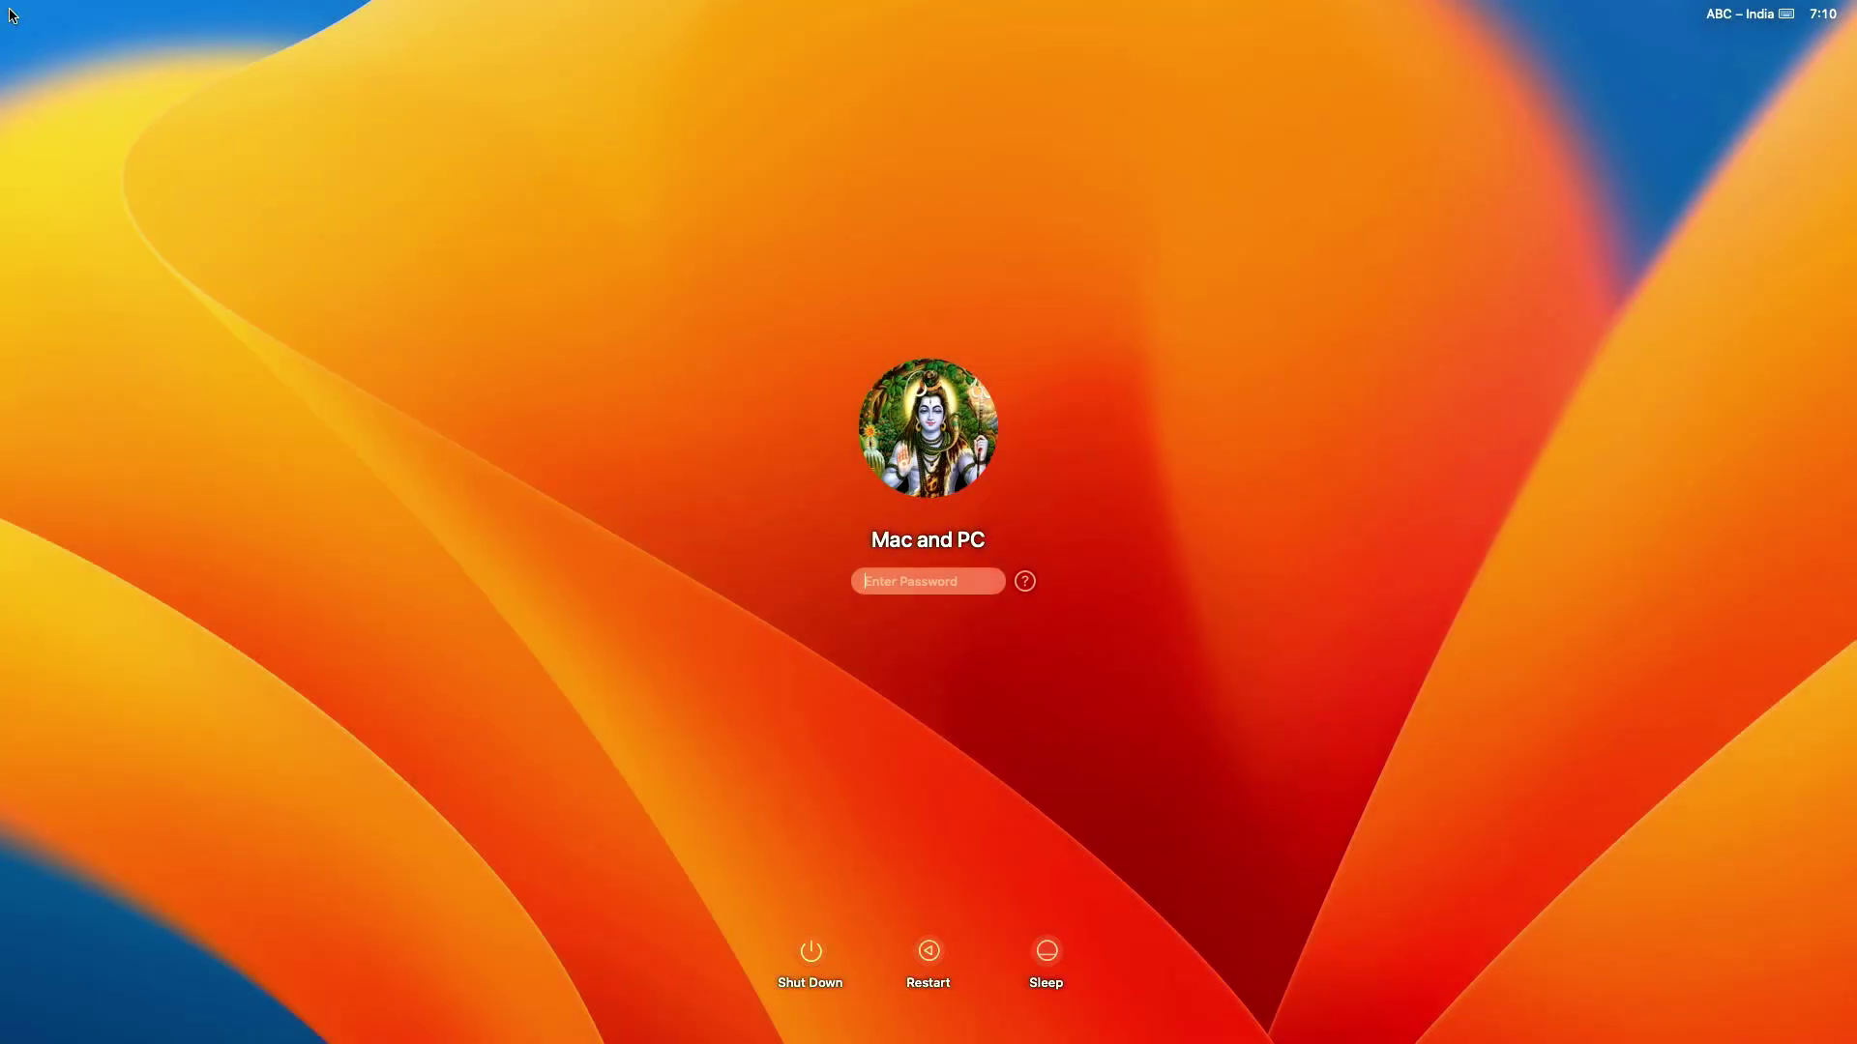
{"action": "type", "text": "****"}
{"action": "key", "text": "Return"}
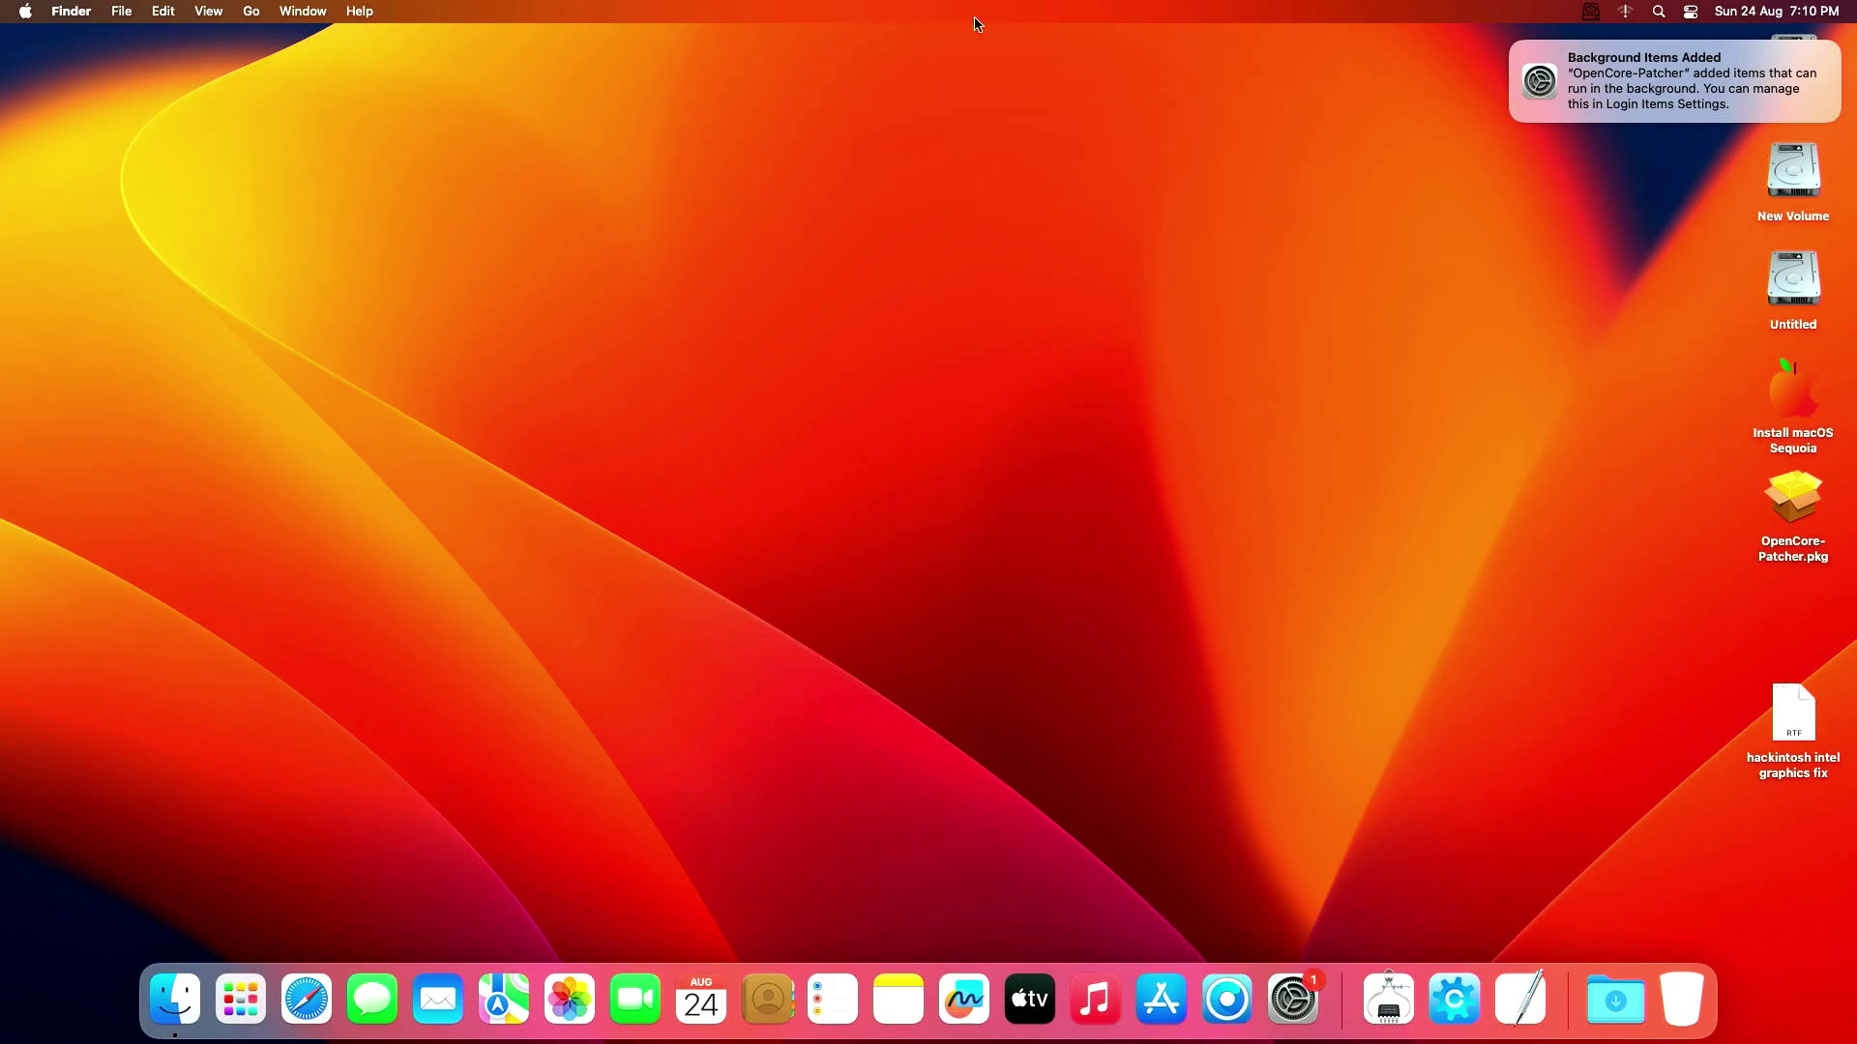
{"action": "left_click", "coordinate": [26, 10]}
{"action": "left_click", "coordinate": [72, 39]}
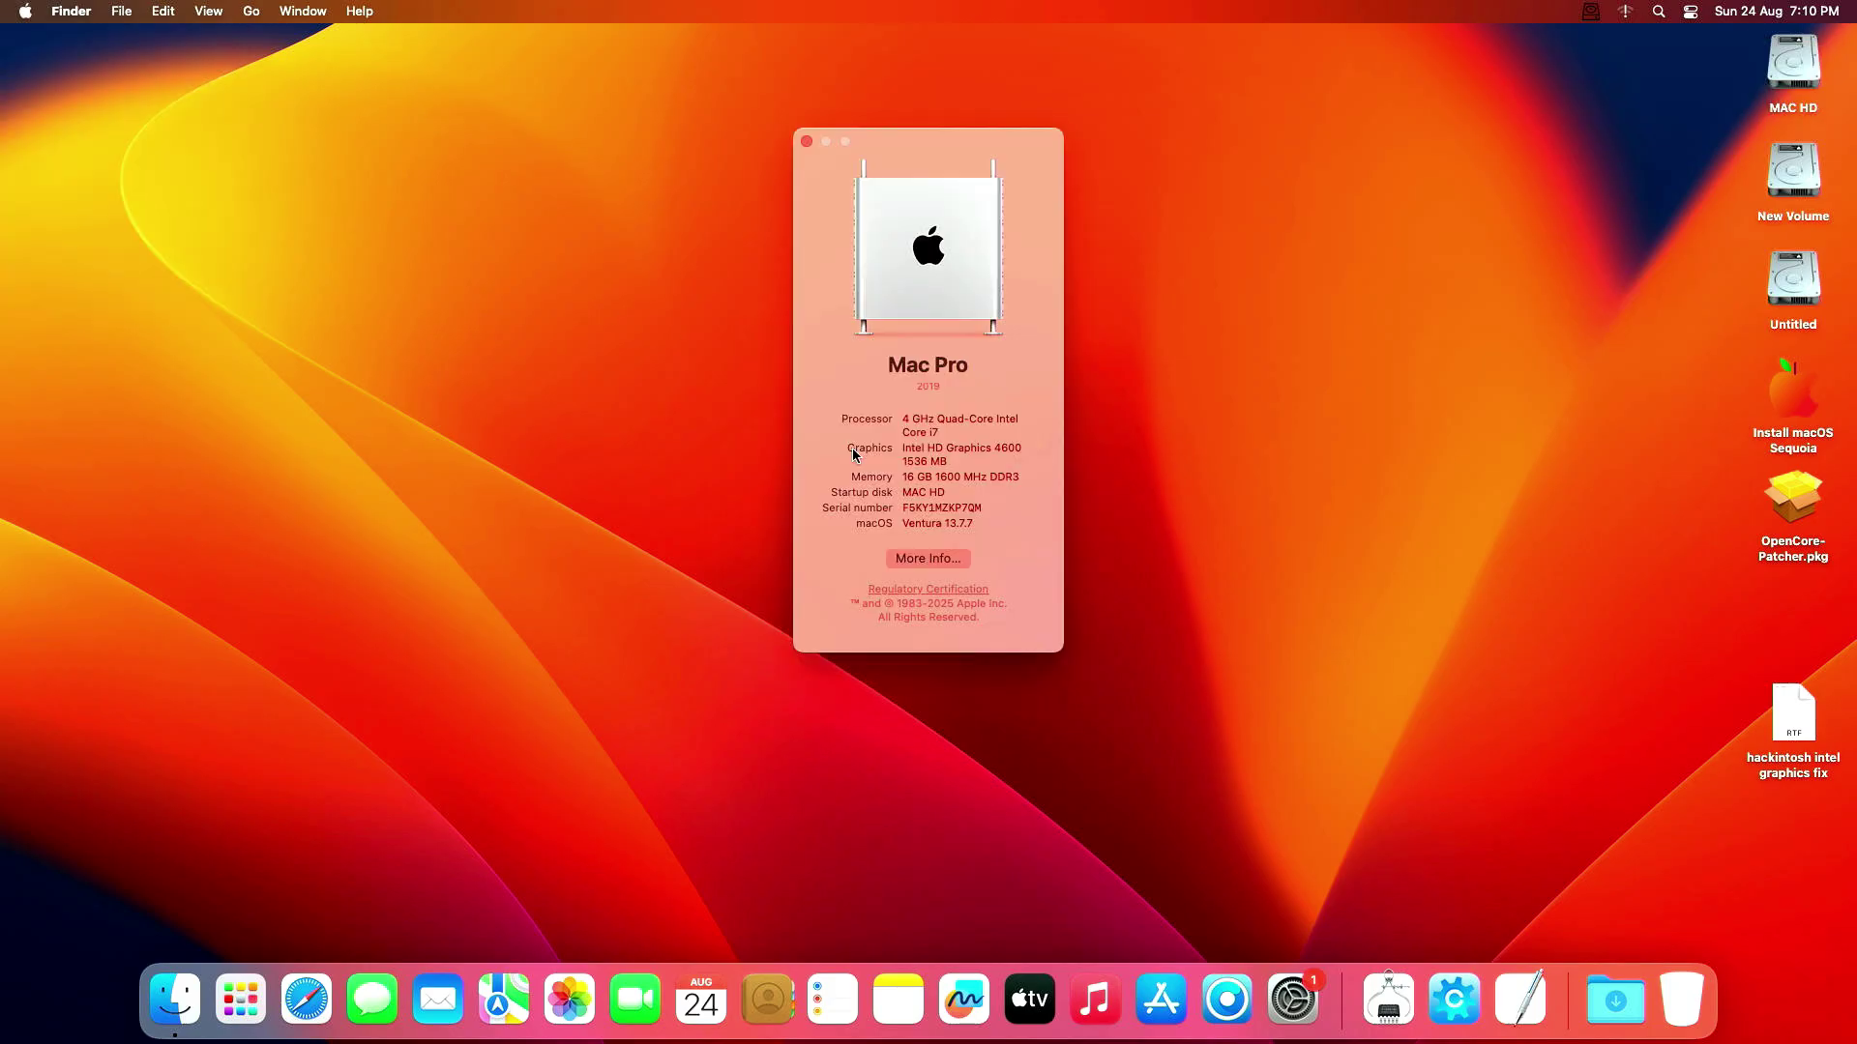
{"action": "left_click", "coordinate": [946, 557]}
{"action": "scroll", "coordinate": [1257, 513], "scroll_direction": "down", "scroll_amount": 5}
{"action": "left_click", "coordinate": [1030, 714]}
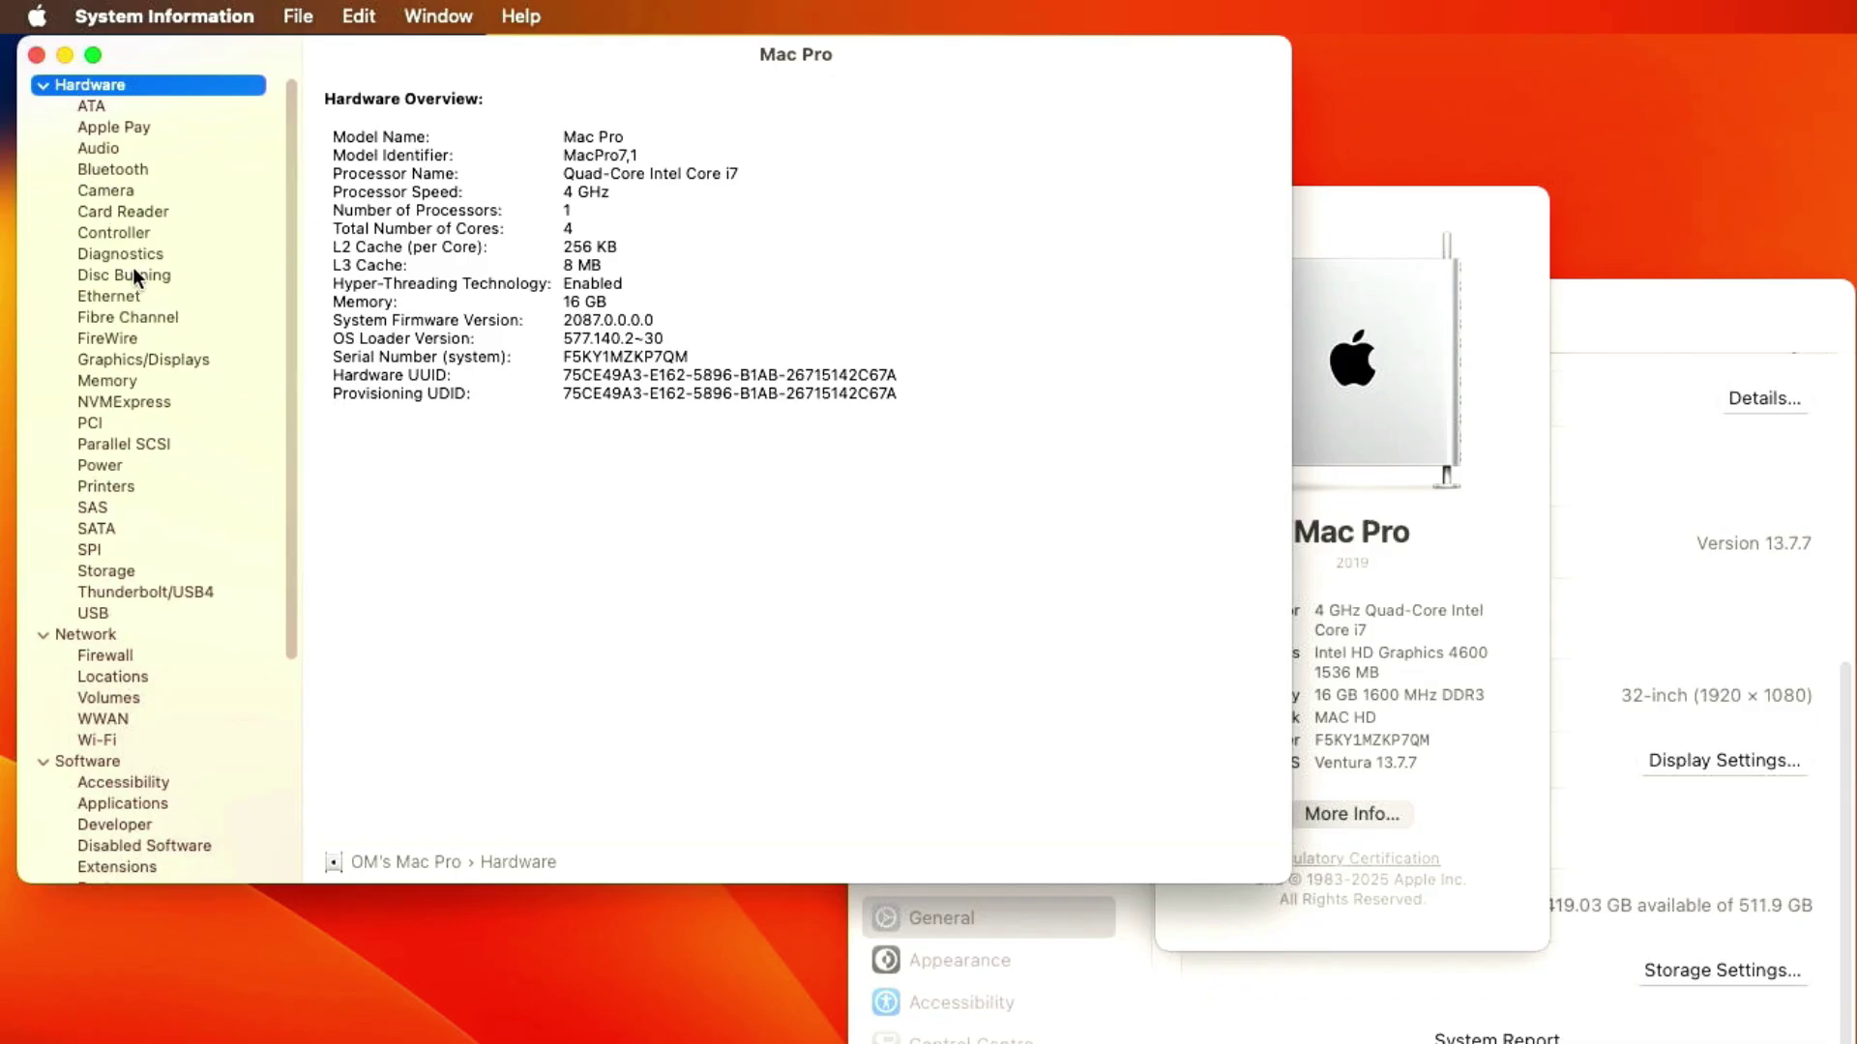
{"action": "left_click", "coordinate": [137, 362]}
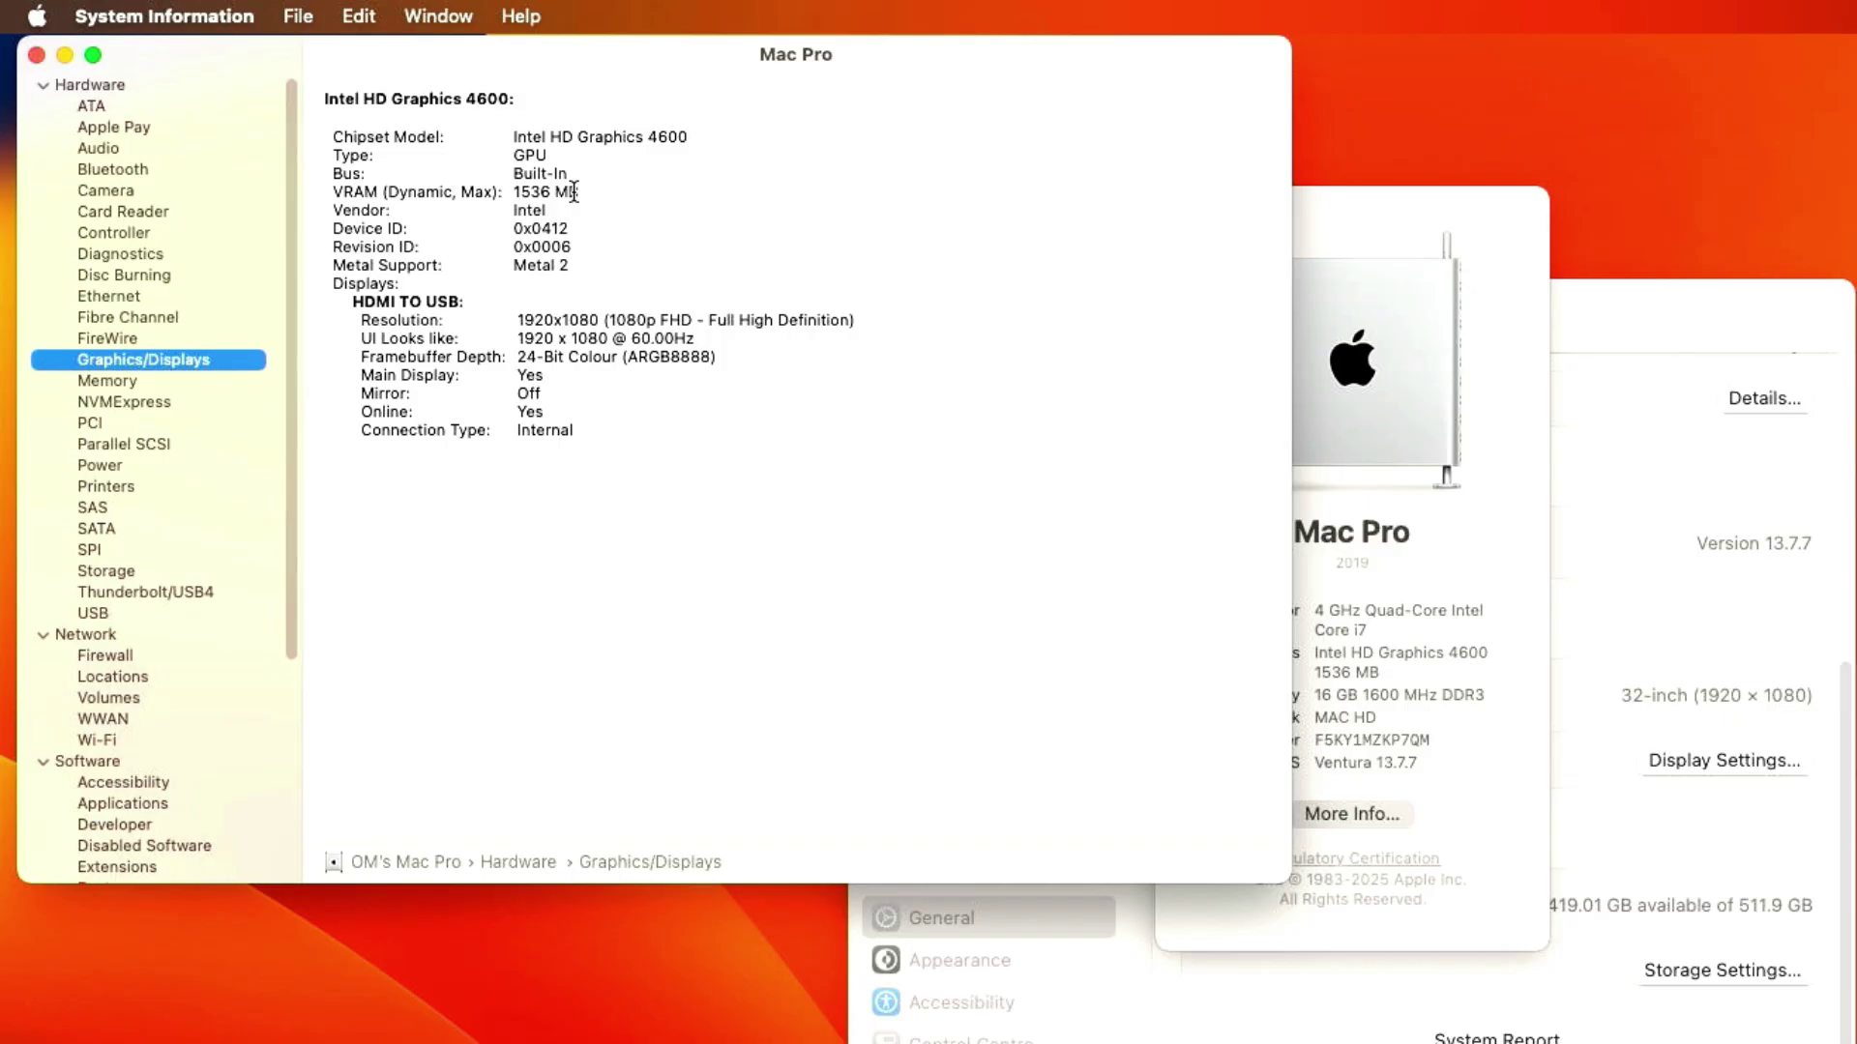
{"action": "left_click", "coordinate": [36, 54]}
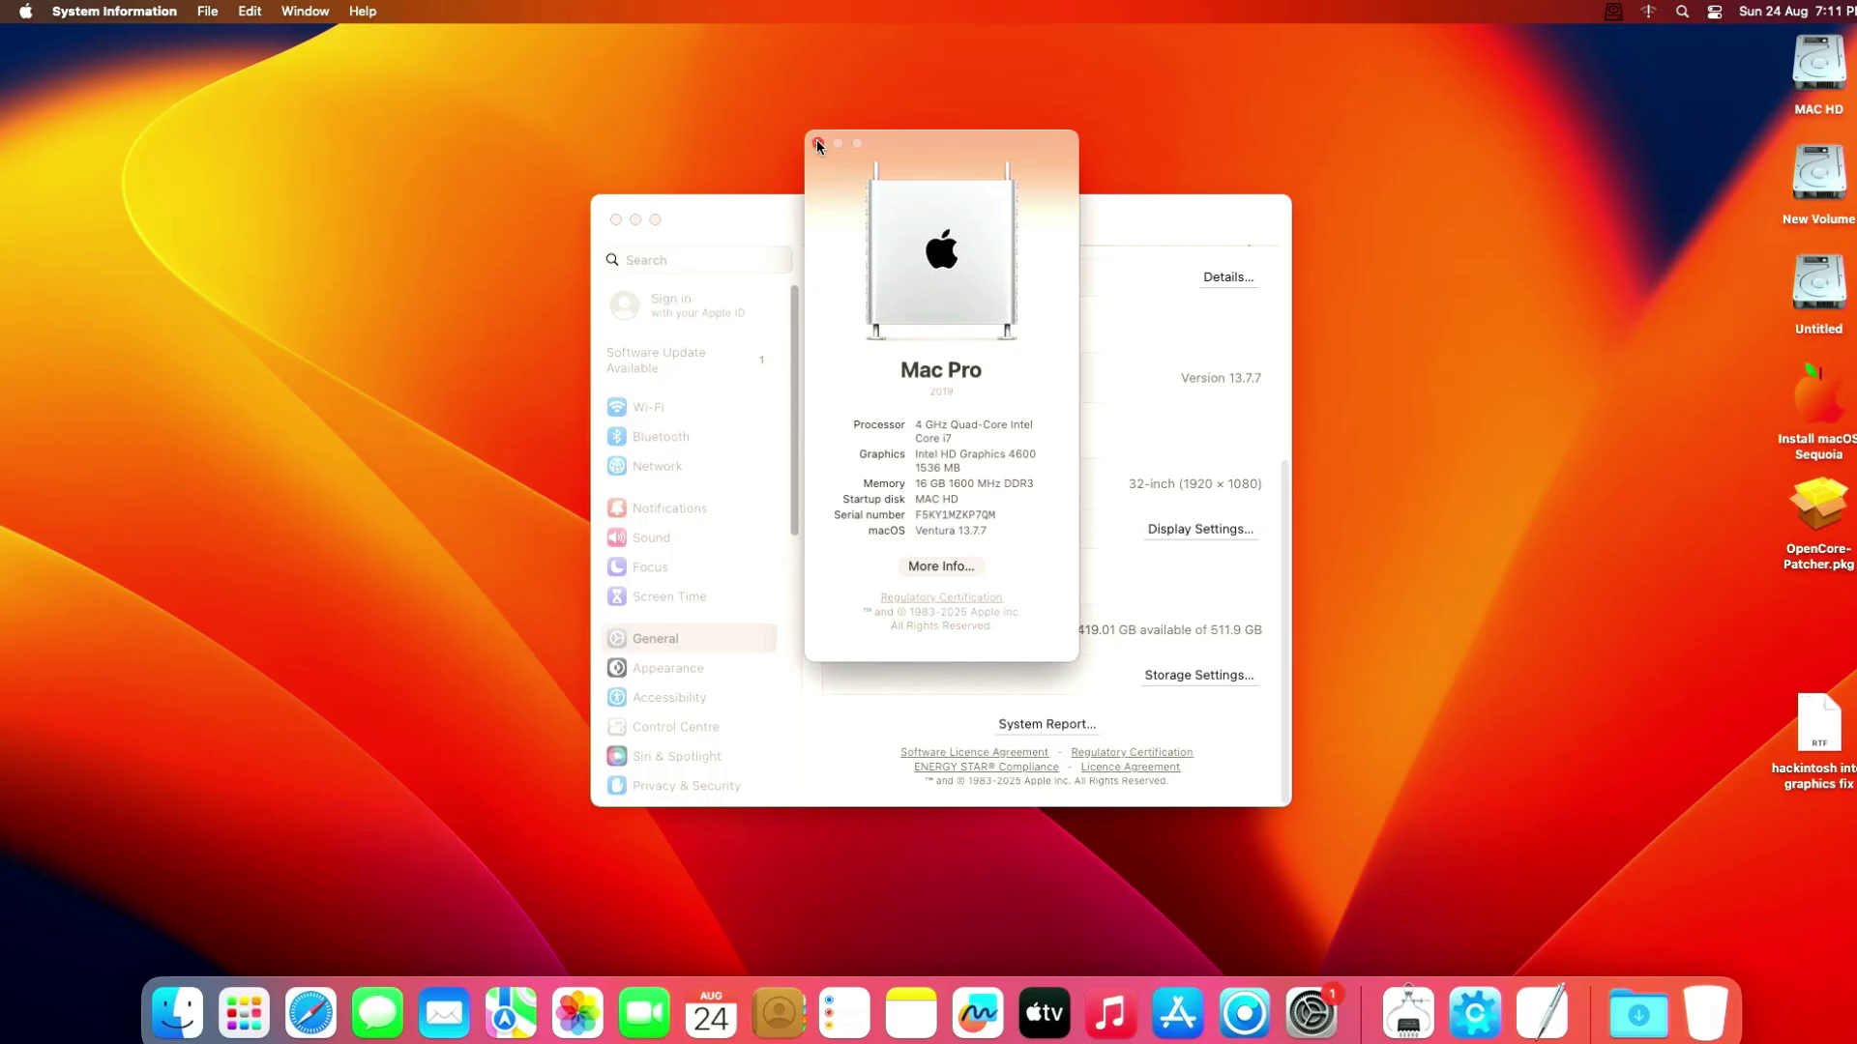
{"action": "left_click", "coordinate": [1174, 206]}
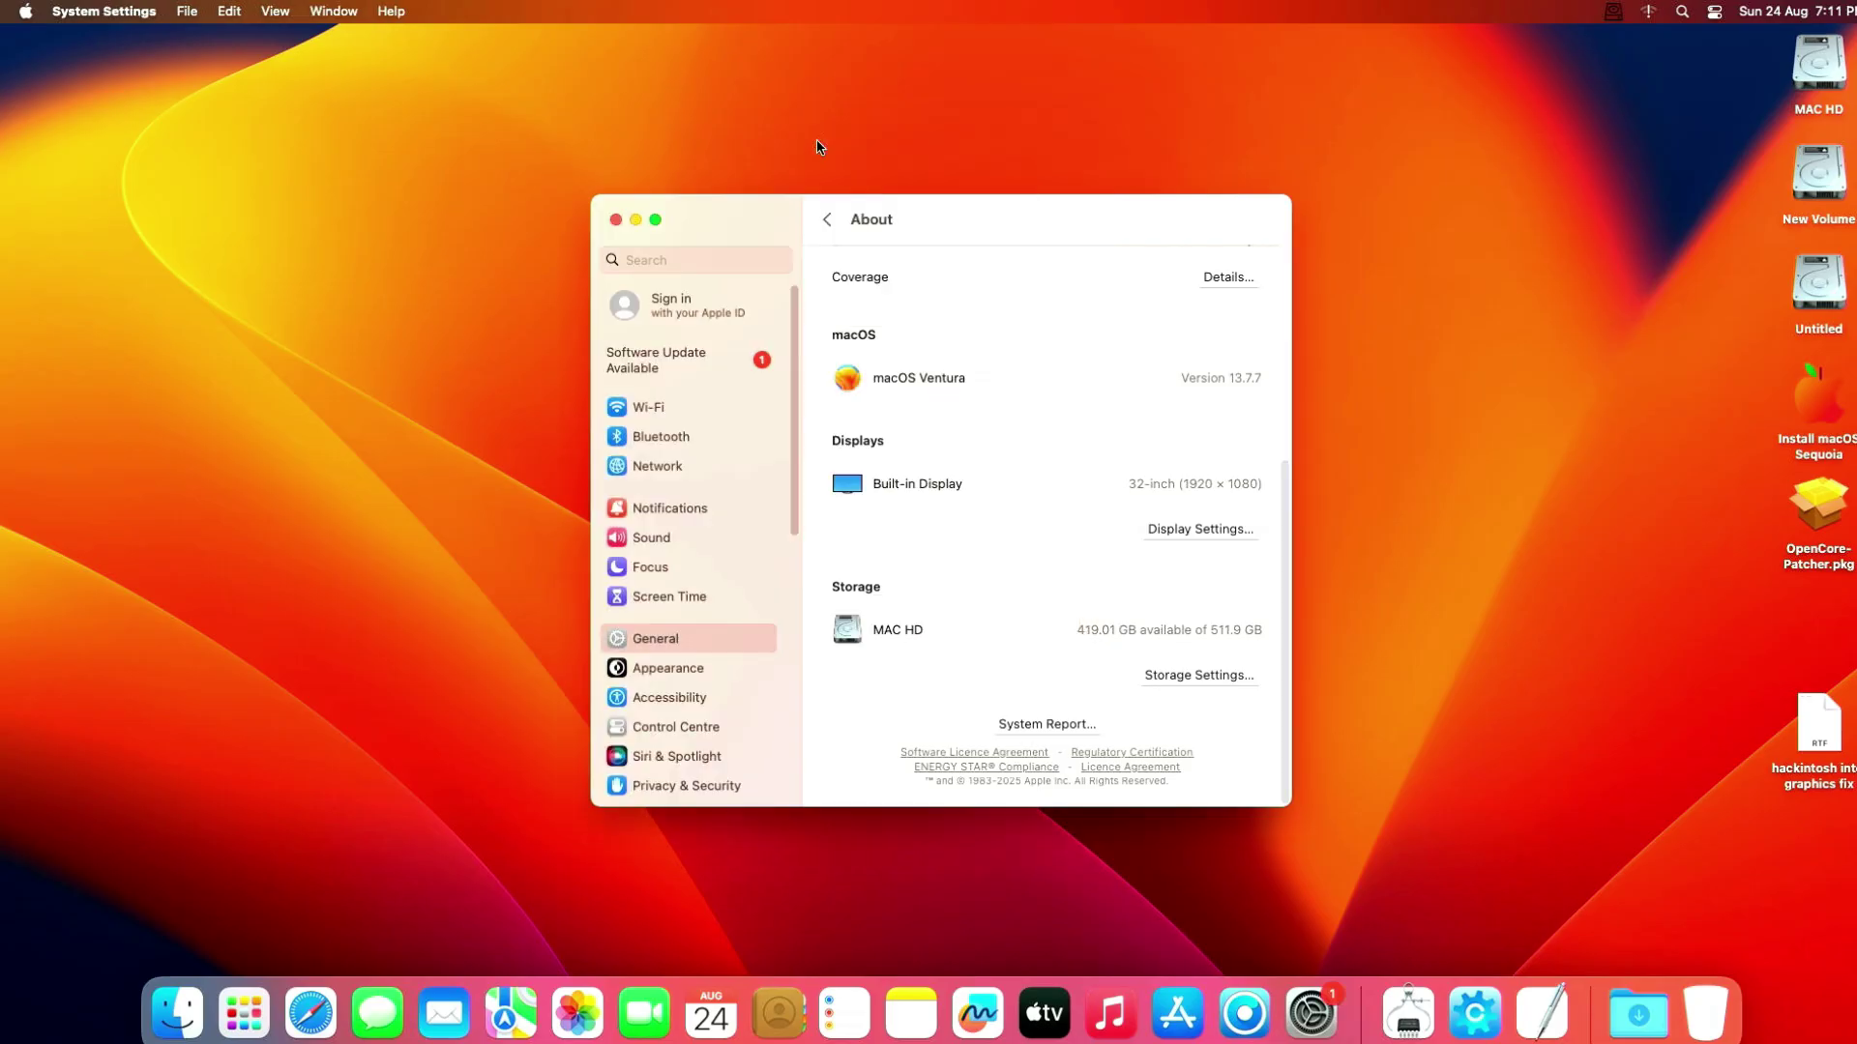
{"action": "left_click", "coordinate": [615, 221]}
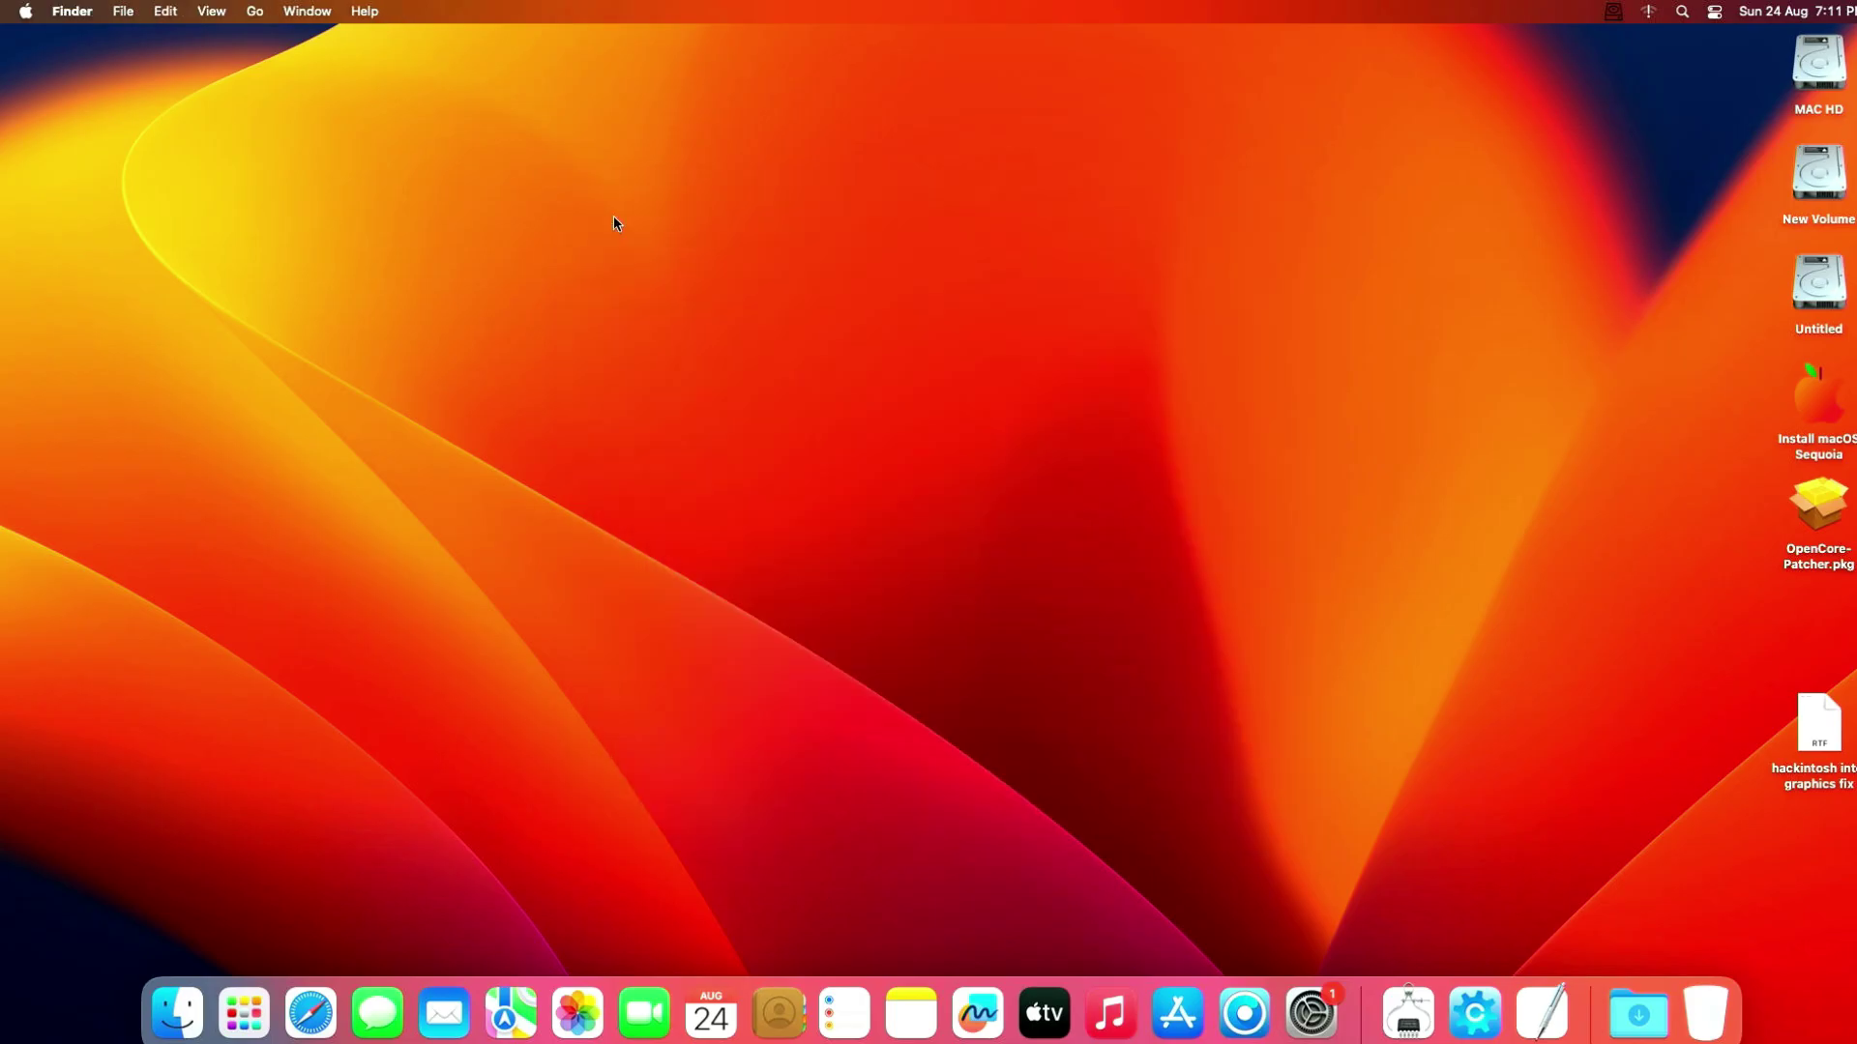